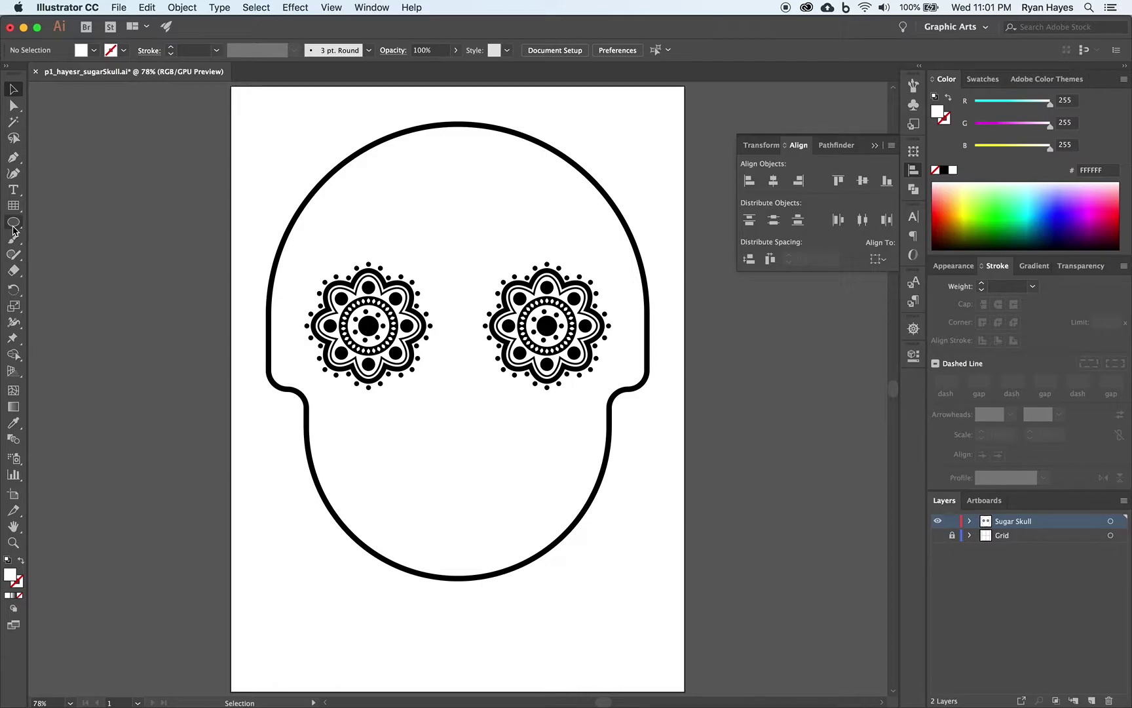
- Draw a 1.5 in by 1.5 in circle with the Ellipse tool below and between the two eye flowers
{"action": "left_click", "coordinate": [13, 226]}
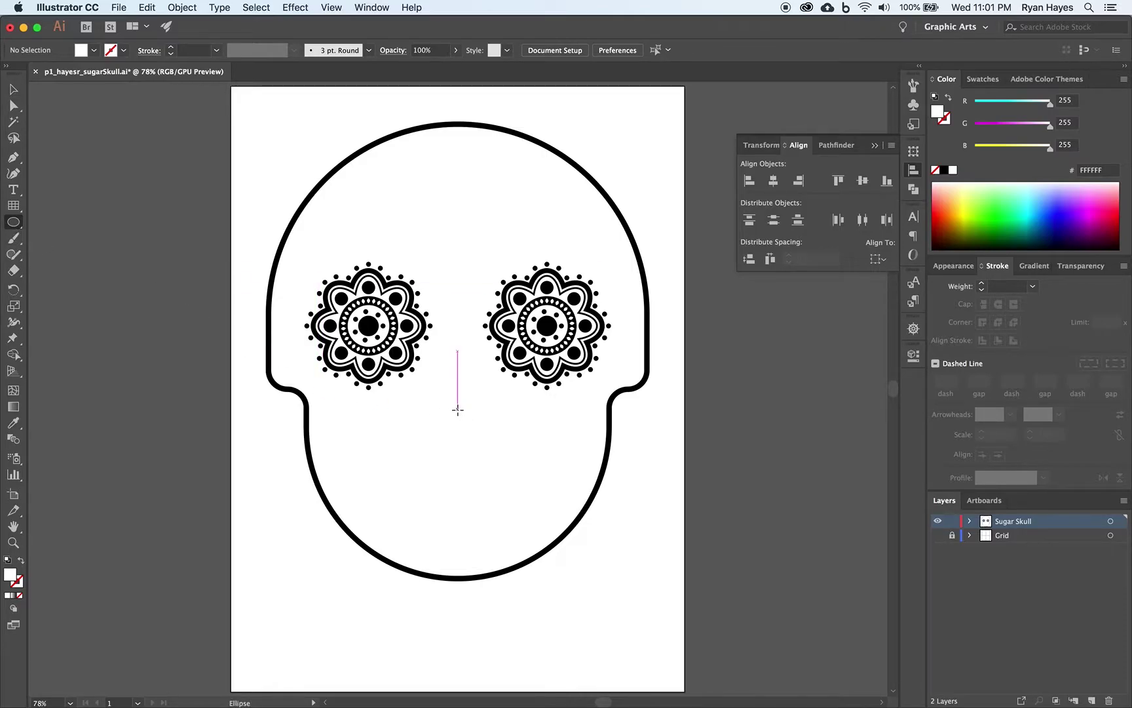
{"action": "left_click", "coordinate": [457, 413]}
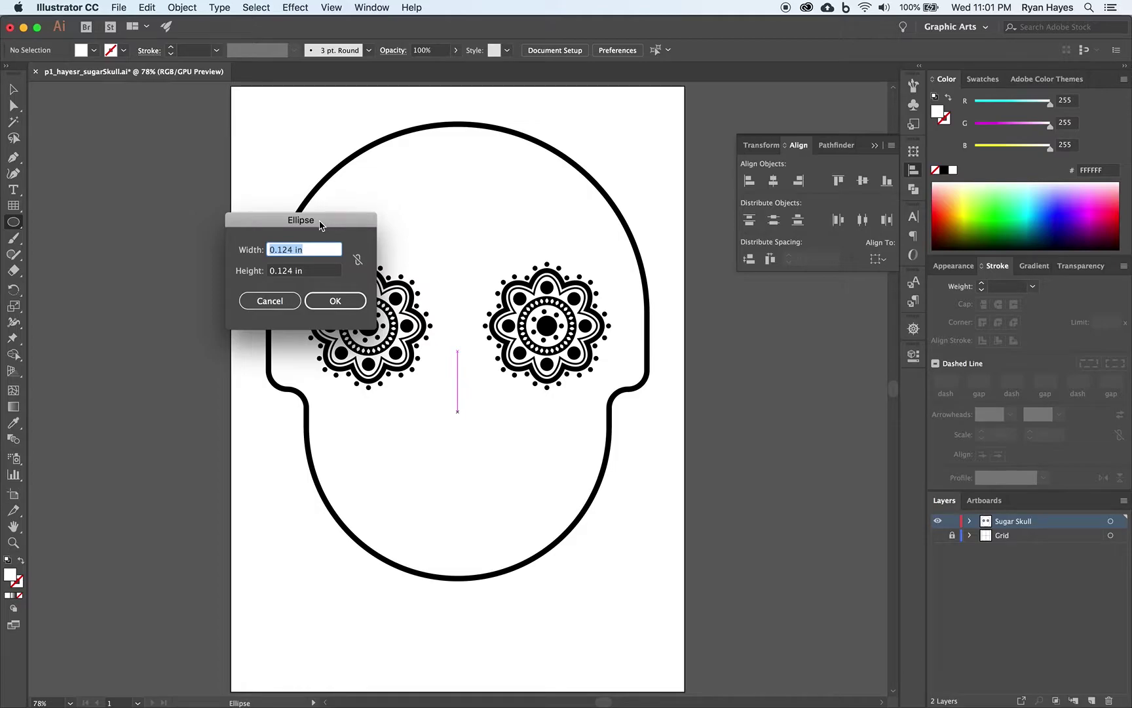
{"action": "type", "text": "1.5"}
{"action": "key", "text": "Tab"}
{"action": "type", "text": "1."}
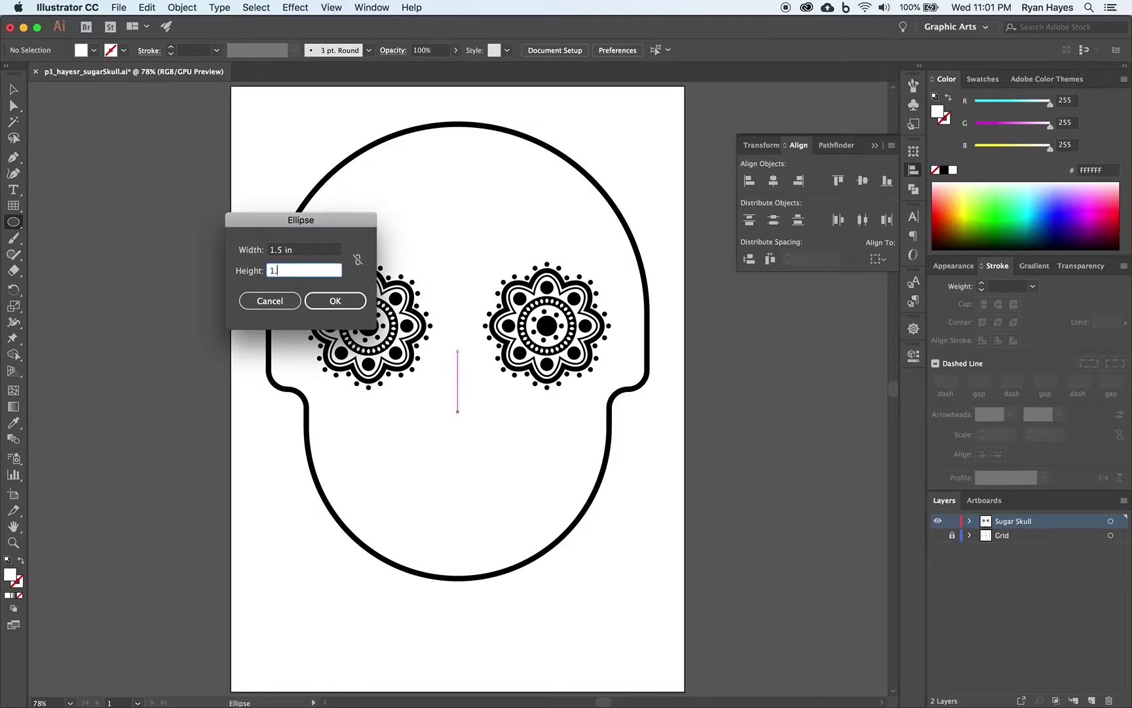
{"action": "left_click", "coordinate": [335, 301]}
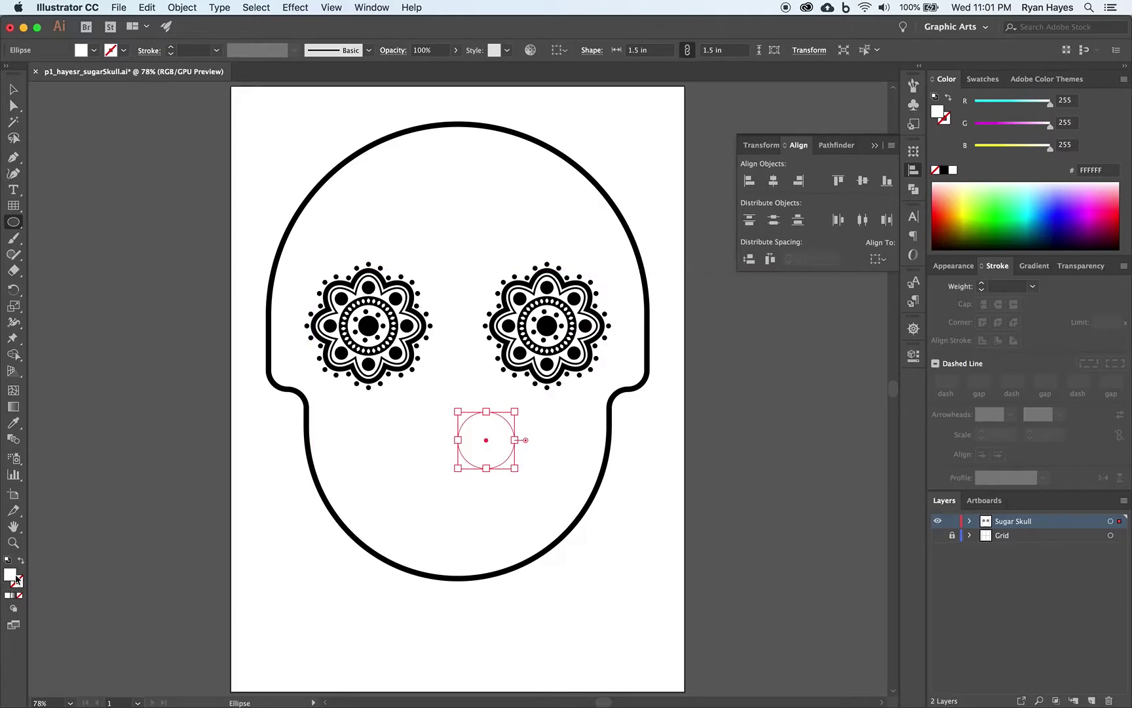
- Give the new circle a black fill and no stroke
{"action": "left_click", "coordinate": [7, 561]}
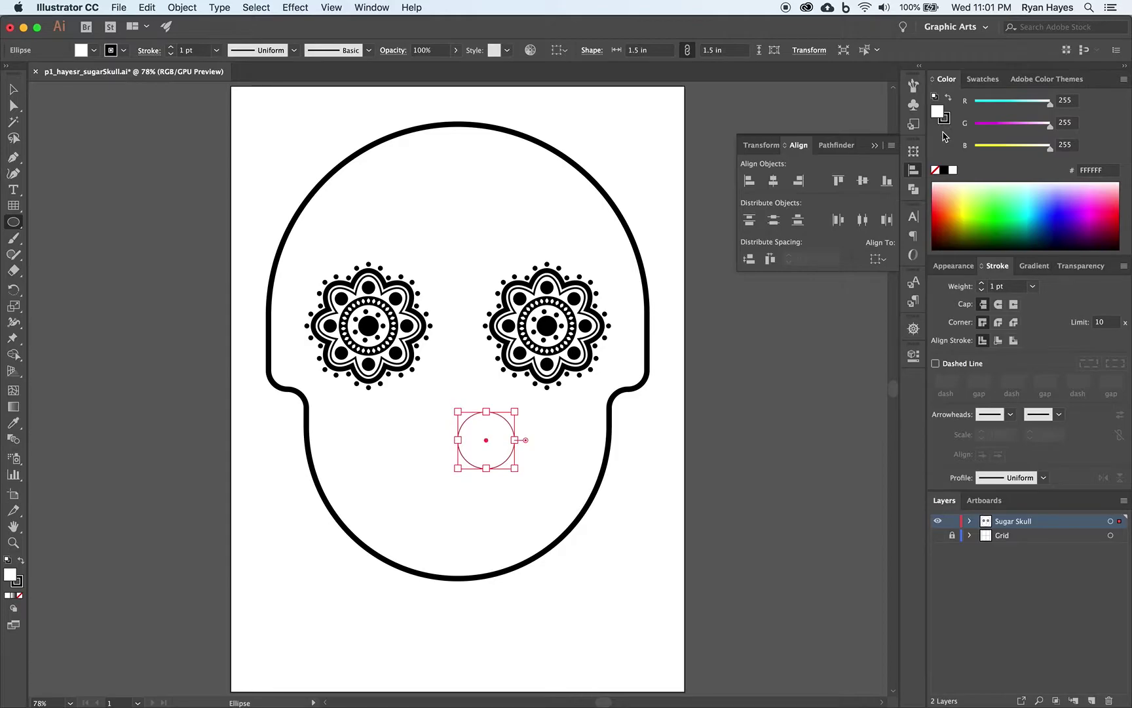
{"action": "left_click", "coordinate": [945, 169]}
{"action": "left_click", "coordinate": [944, 119]}
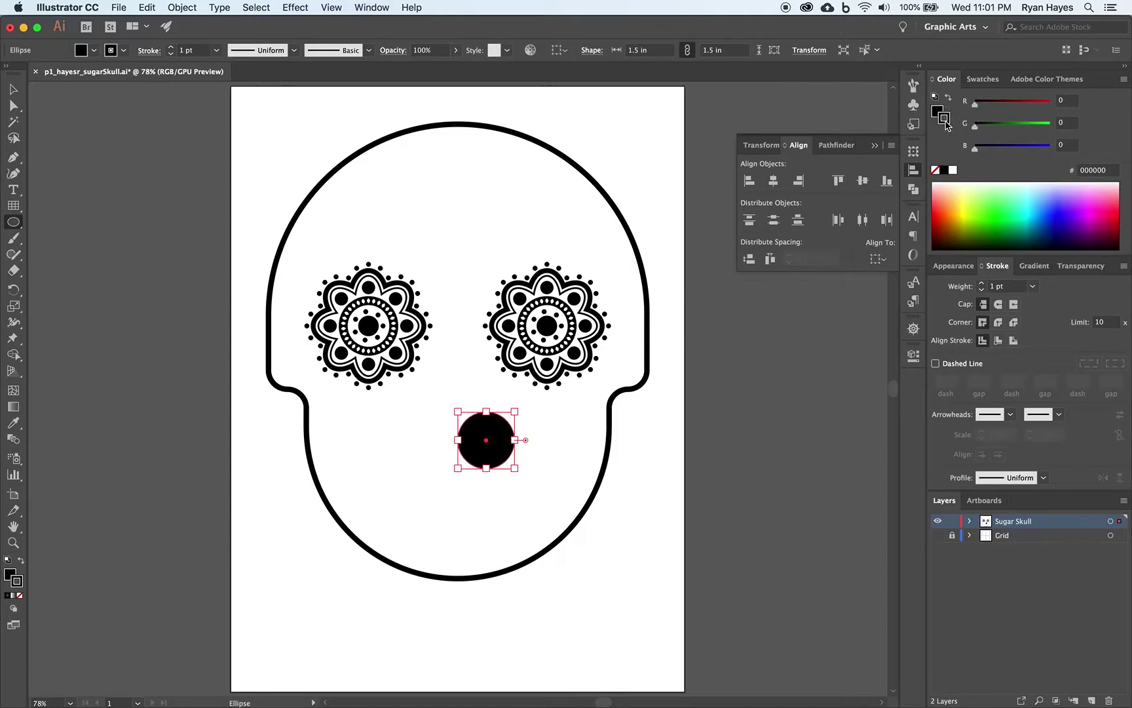
{"action": "left_click", "coordinate": [936, 170]}
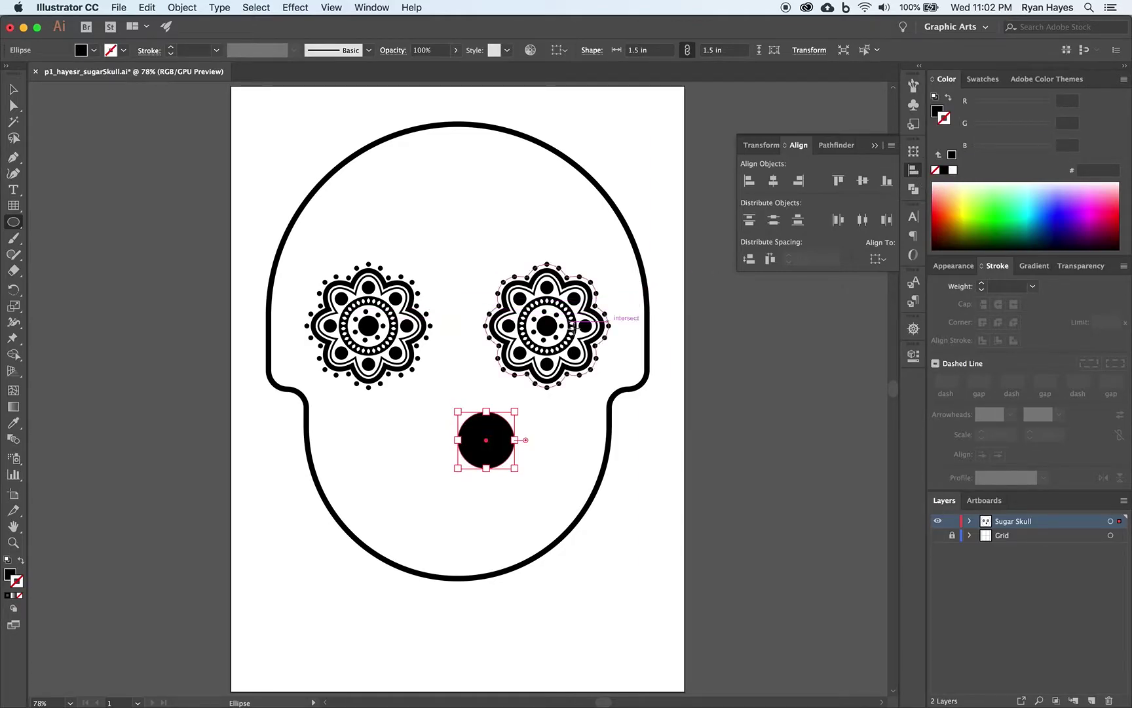
- Move the black circle up and to the left, into the nose area roughly midway between the eyes
{"action": "left_click", "coordinate": [13, 89]}
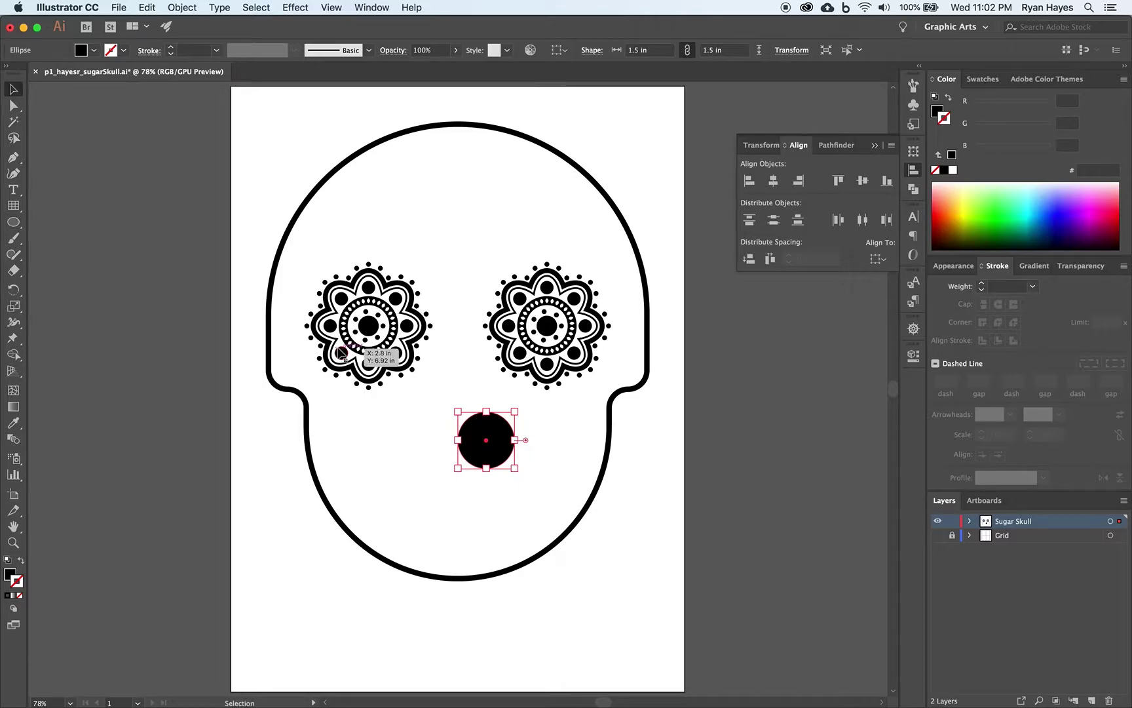
{"action": "left_click_drag", "start_coordinate": [473, 455], "coordinate": [450, 431]}
{"action": "left_click", "coordinate": [429, 494]}
{"action": "left_click", "coordinate": [462, 438]}
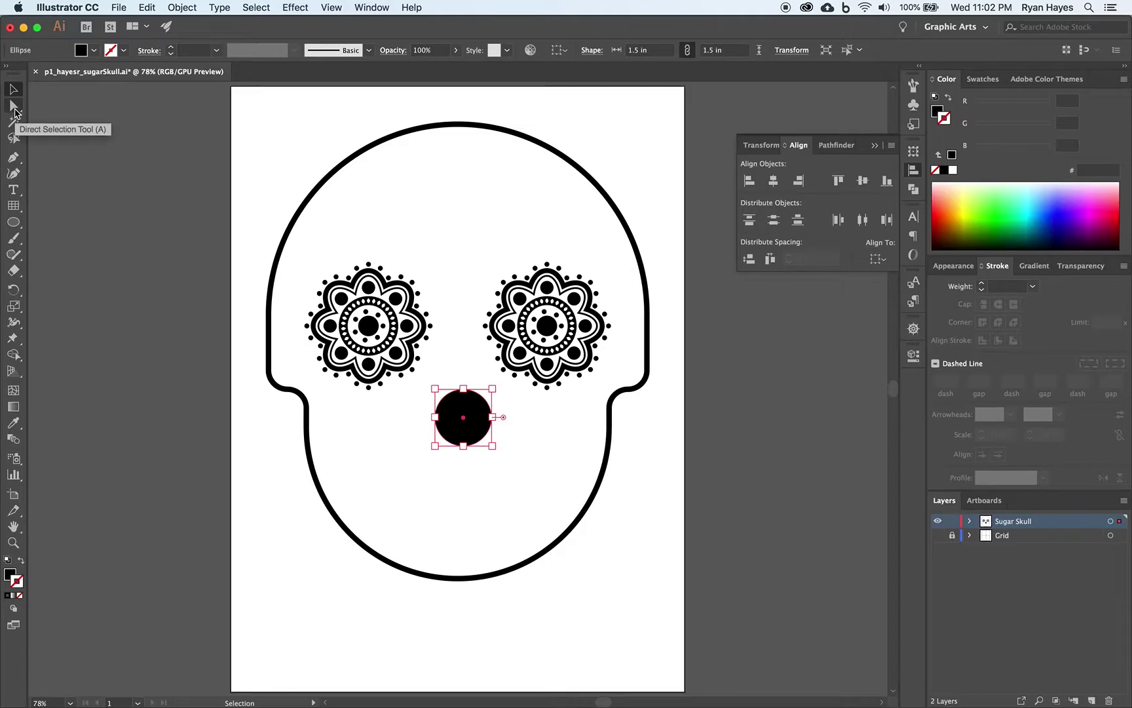
- Stretch the black circle into a tall egg shape by moving only its top anchor point straight up between the eyes
{"action": "left_click", "coordinate": [13, 109]}
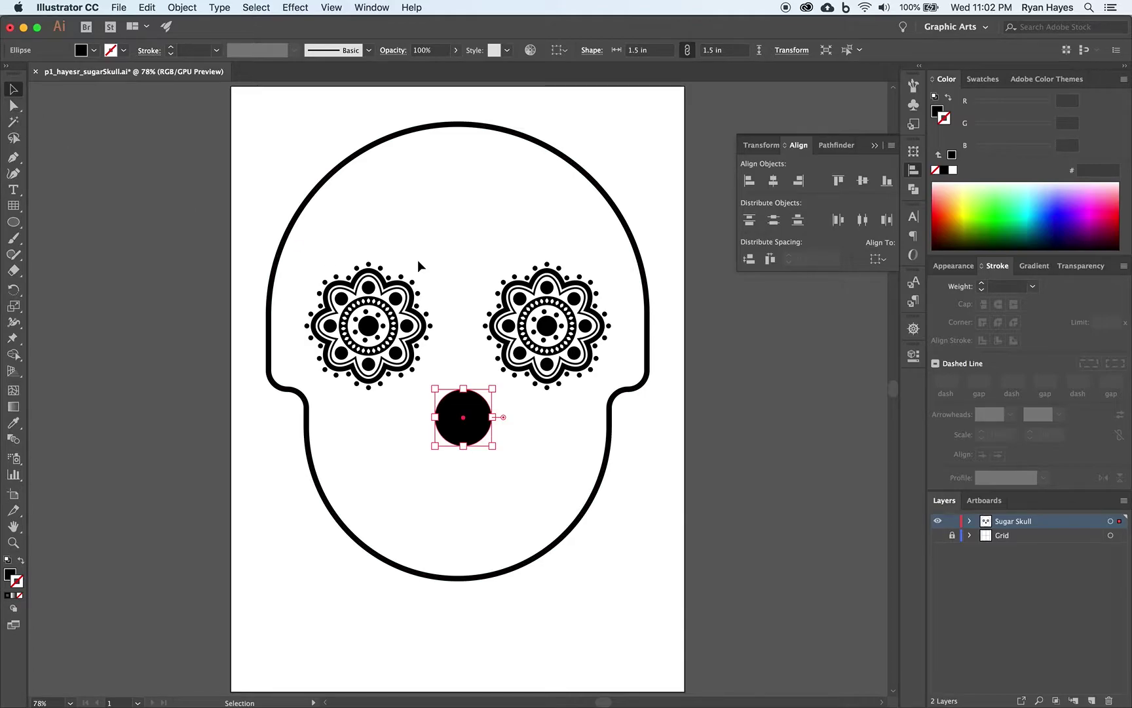
{"action": "left_click", "coordinate": [463, 387]}
{"action": "left_click_drag", "start_coordinate": [463, 387], "coordinate": [465, 376]}
{"action": "key", "text": "super+z"}
{"action": "left_click", "coordinate": [466, 393]}
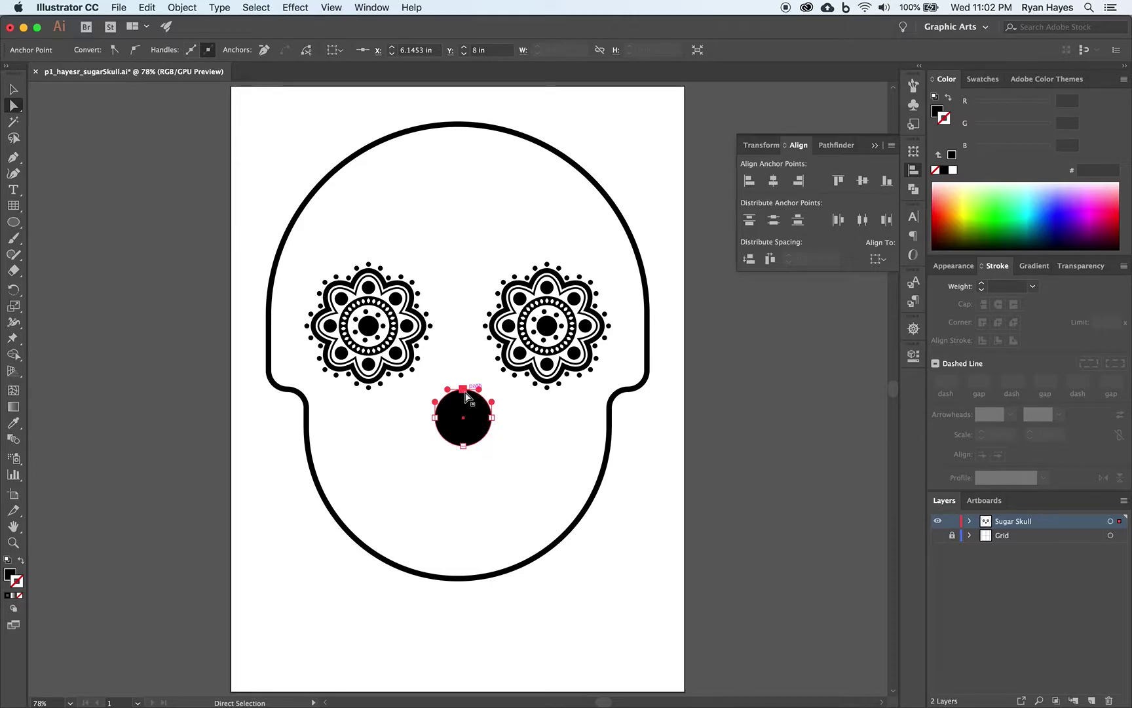
{"action": "left_click_drag", "start_coordinate": [464, 391], "coordinate": [463, 345]}
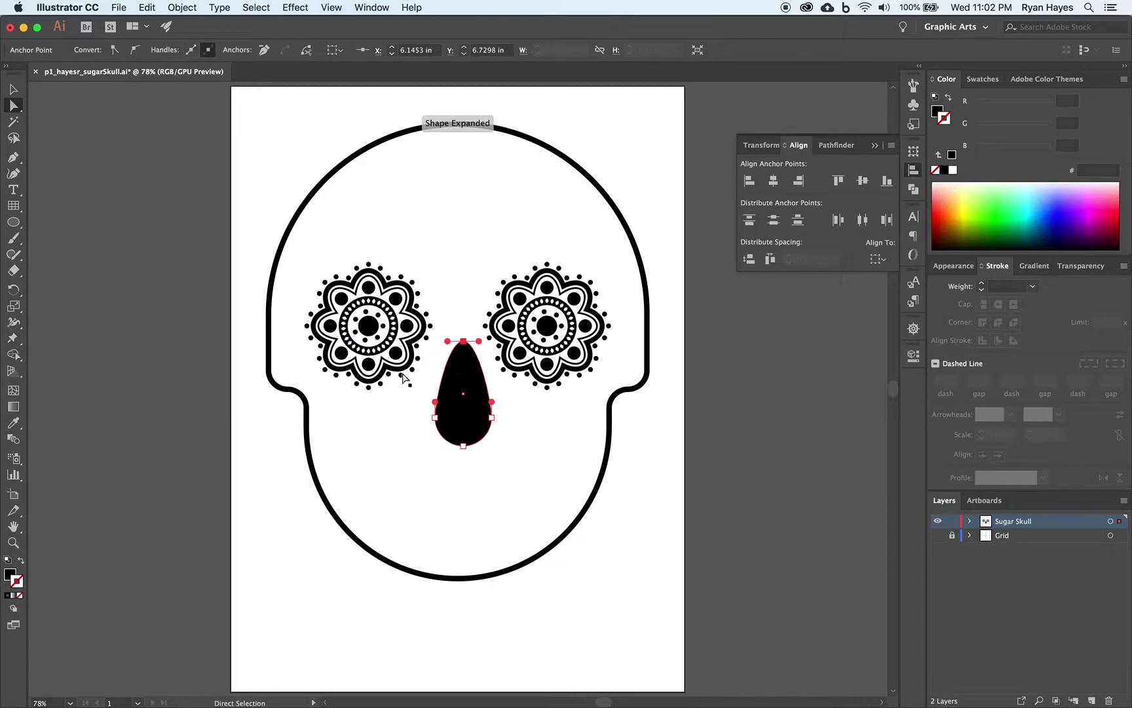
- Convert the nose's top anchor point to a sharp corner and raise its bottom anchor point to form a curved notch
{"action": "left_click", "coordinate": [14, 158]}
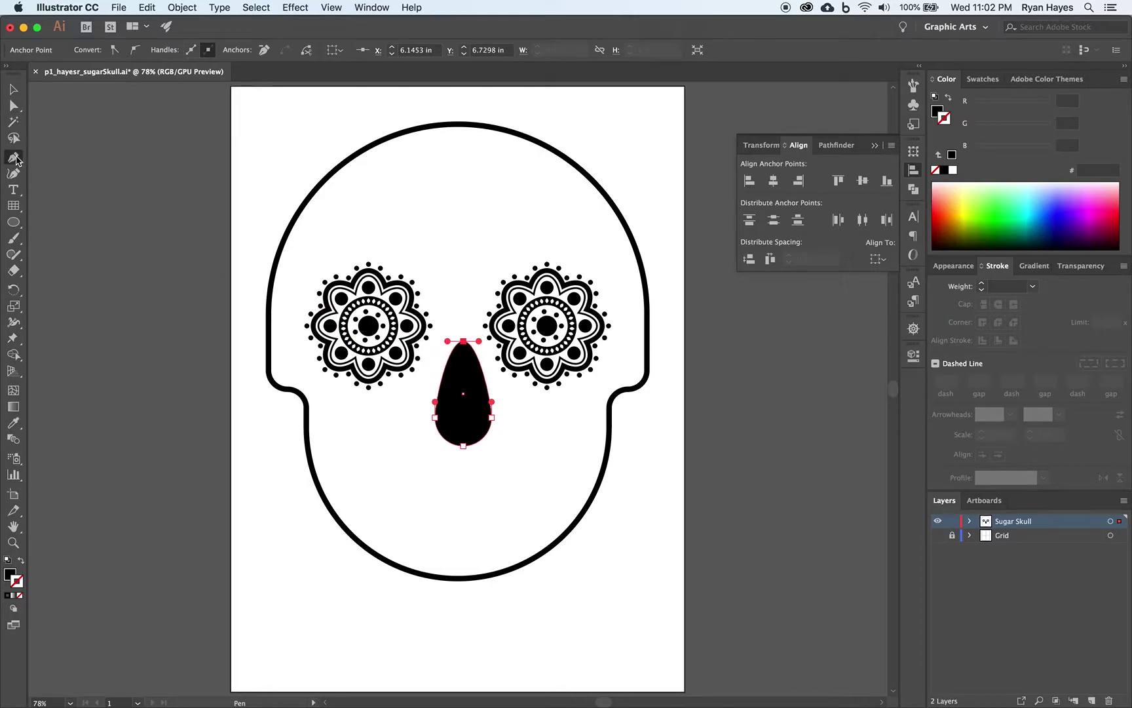
{"action": "left_click", "coordinate": [463, 341], "text": "alt"}
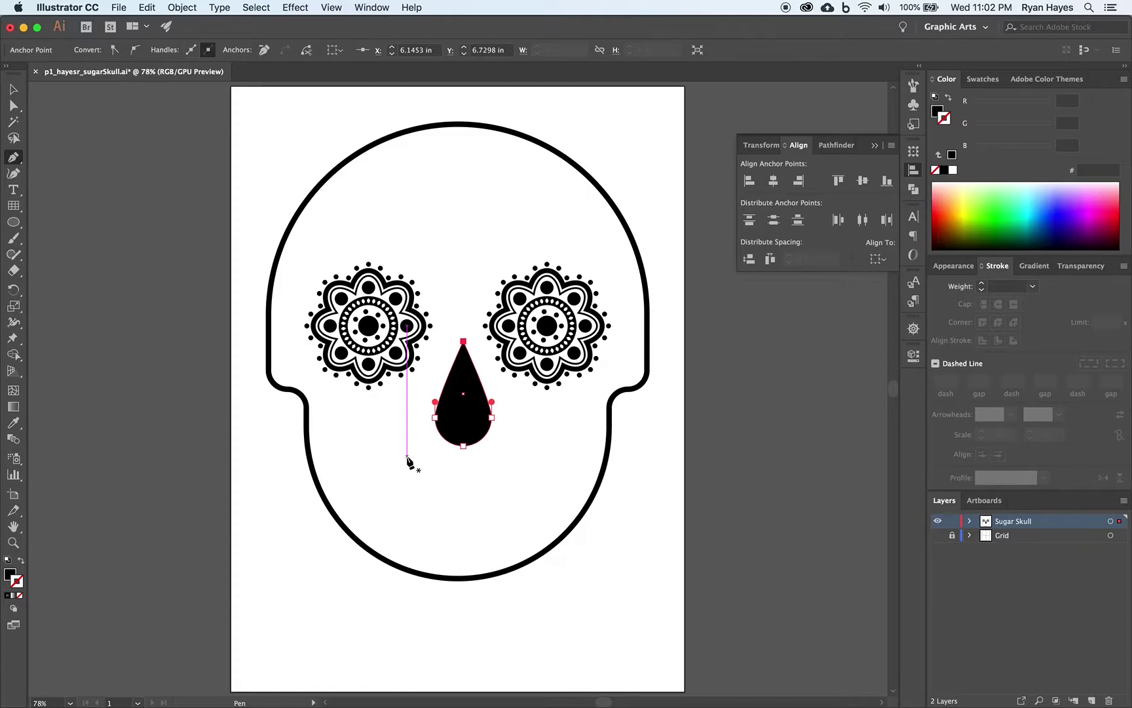
{"action": "key", "text": "a"}
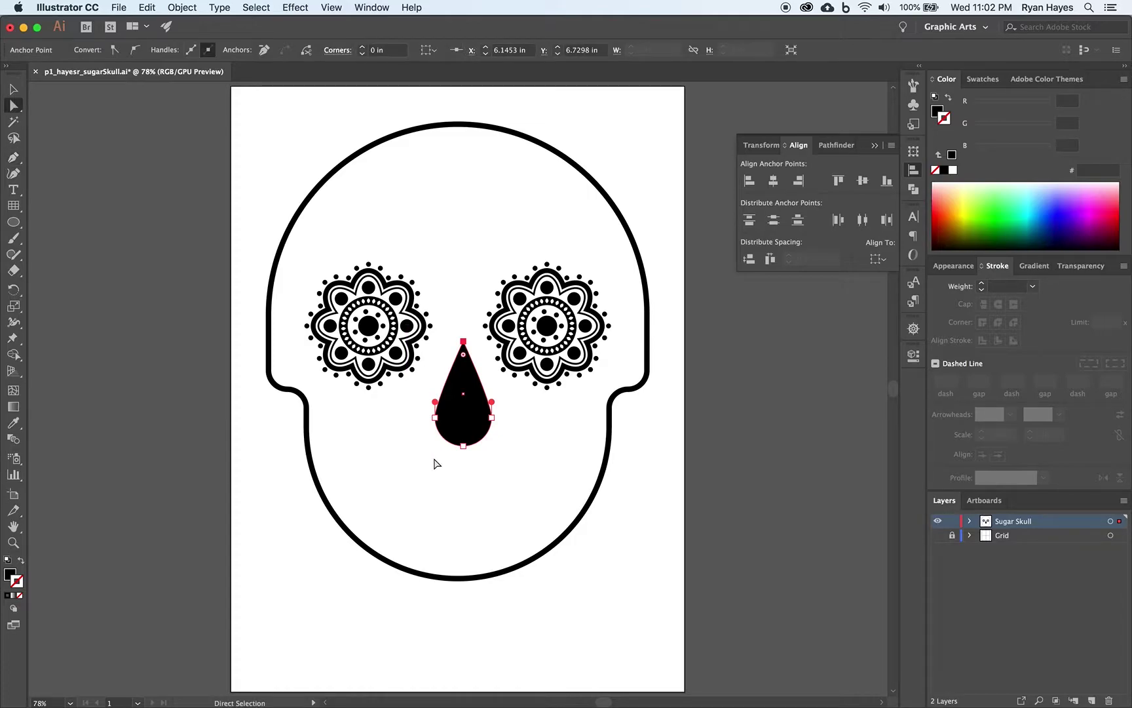
{"action": "left_click", "coordinate": [464, 446]}
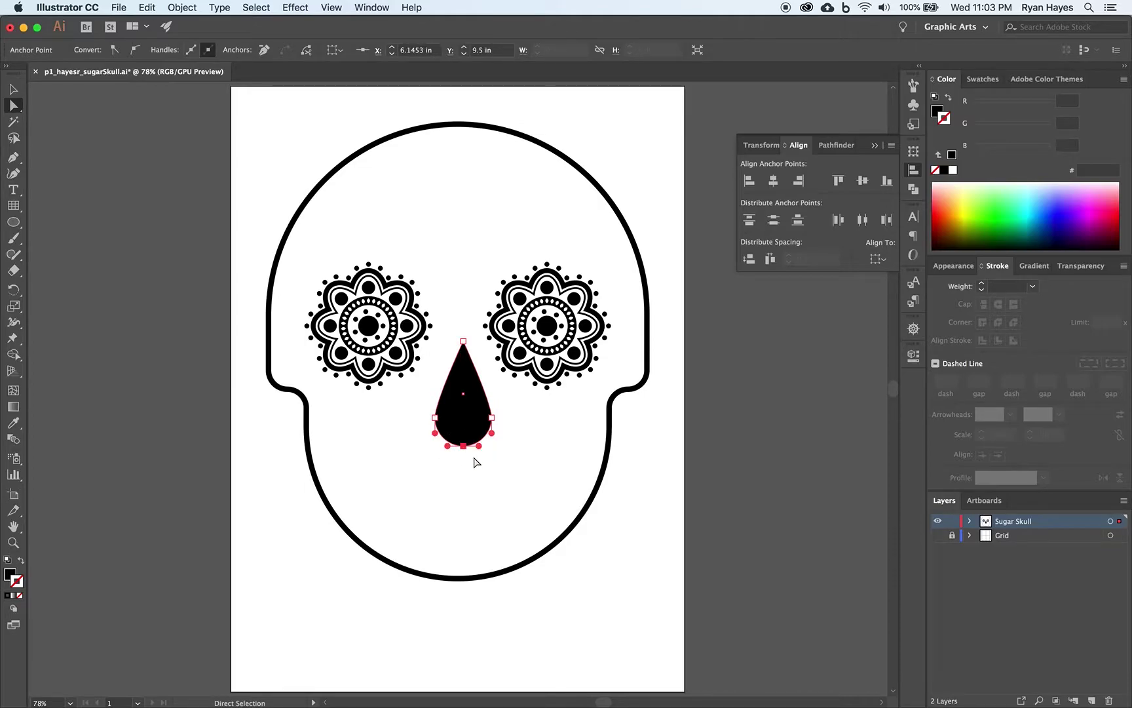
{"action": "left_click_drag", "start_coordinate": [463, 448], "coordinate": [464, 406]}
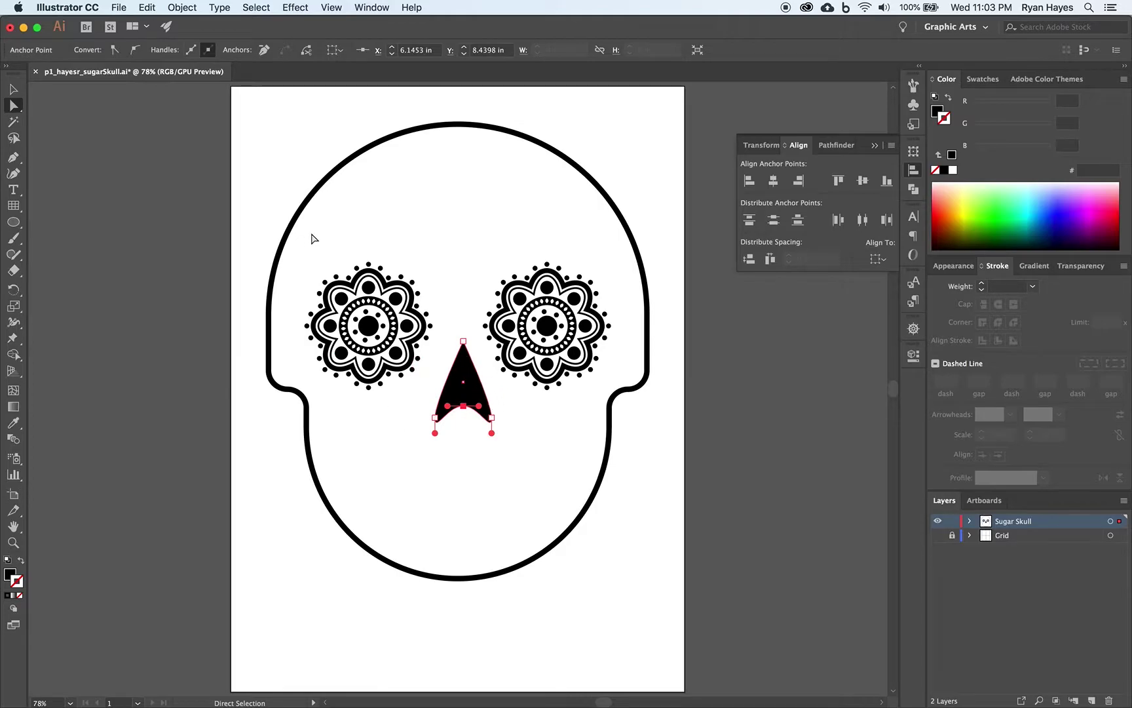
- Offset the whole nose path outward by 6 pt (0.0833 in) with miter joins and fill the new path white
{"action": "left_click", "coordinate": [13, 89]}
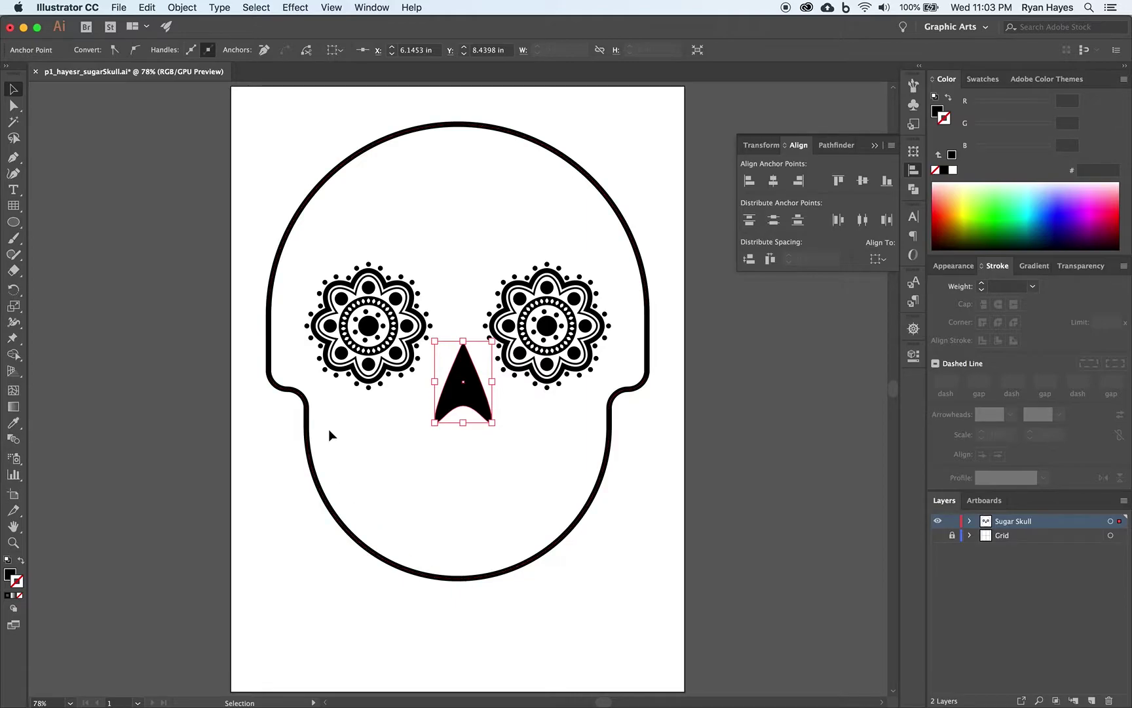
{"action": "left_click", "coordinate": [183, 10]}
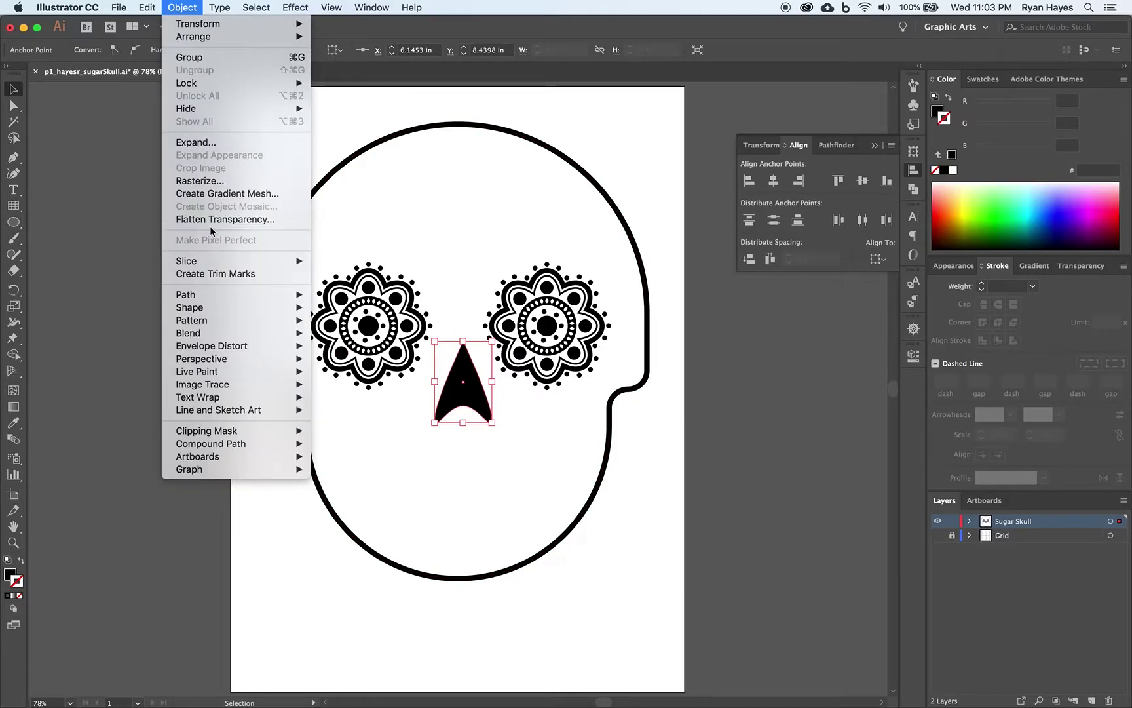
{"action": "mouse_move", "coordinate": [296, 296]}
{"action": "left_click", "coordinate": [356, 347]}
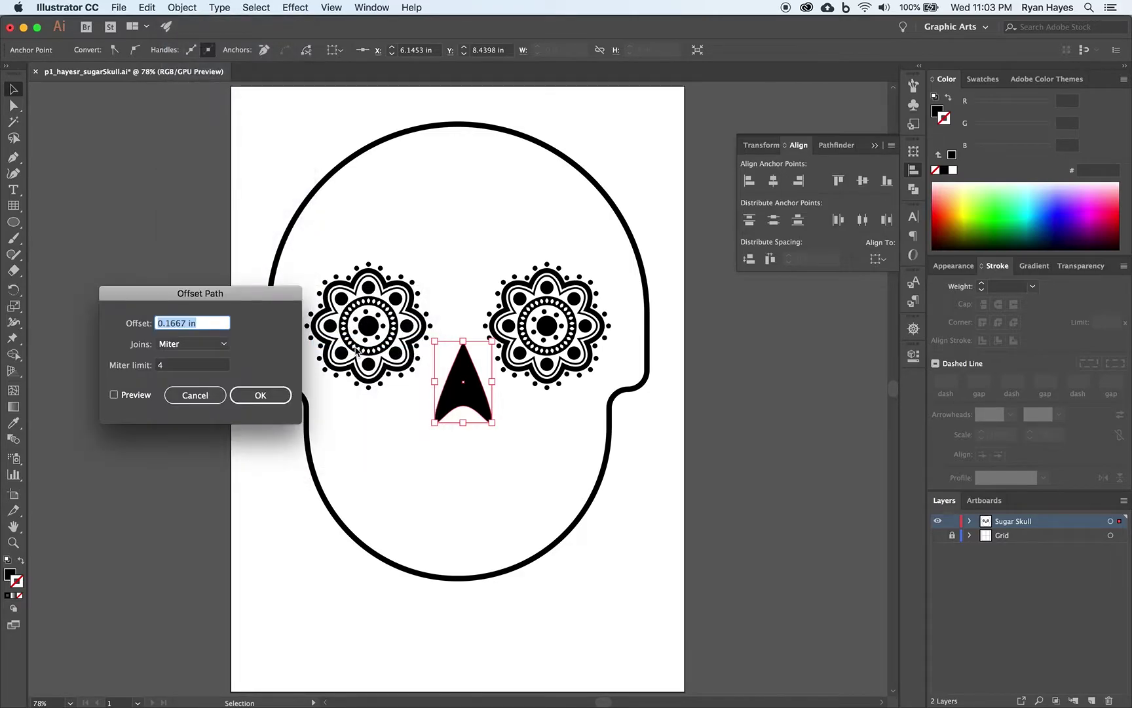
{"action": "type", "text": "6"}
{"action": "left_click", "coordinate": [129, 396]}
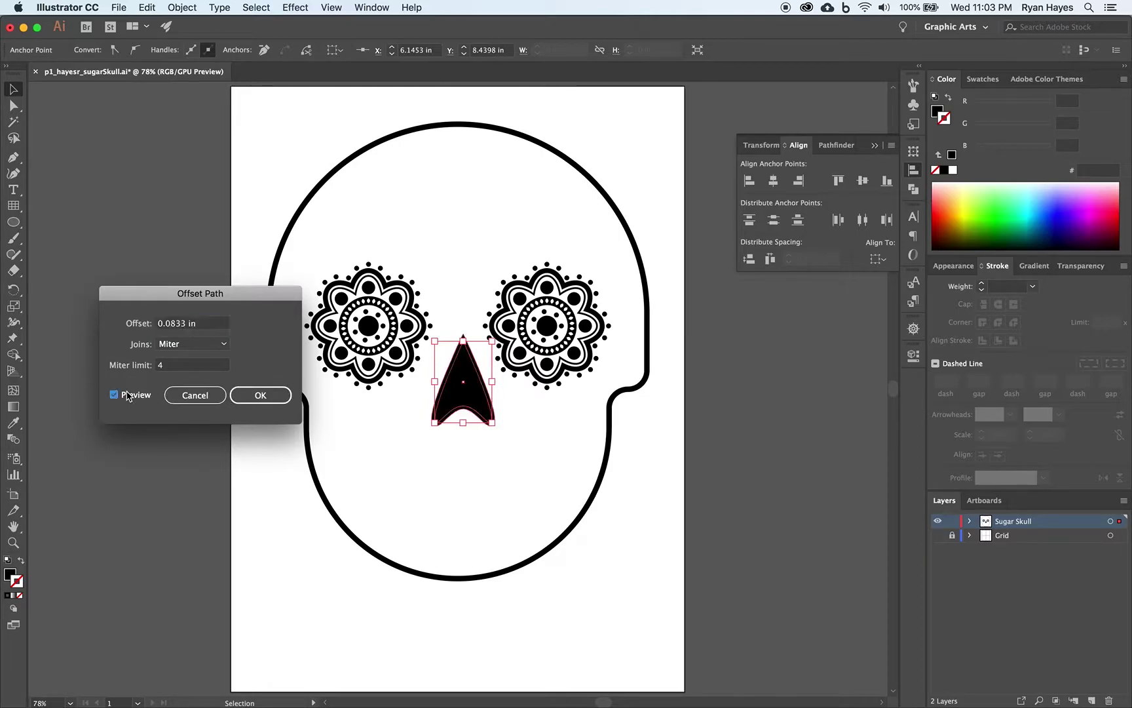
{"action": "left_click", "coordinate": [260, 395]}
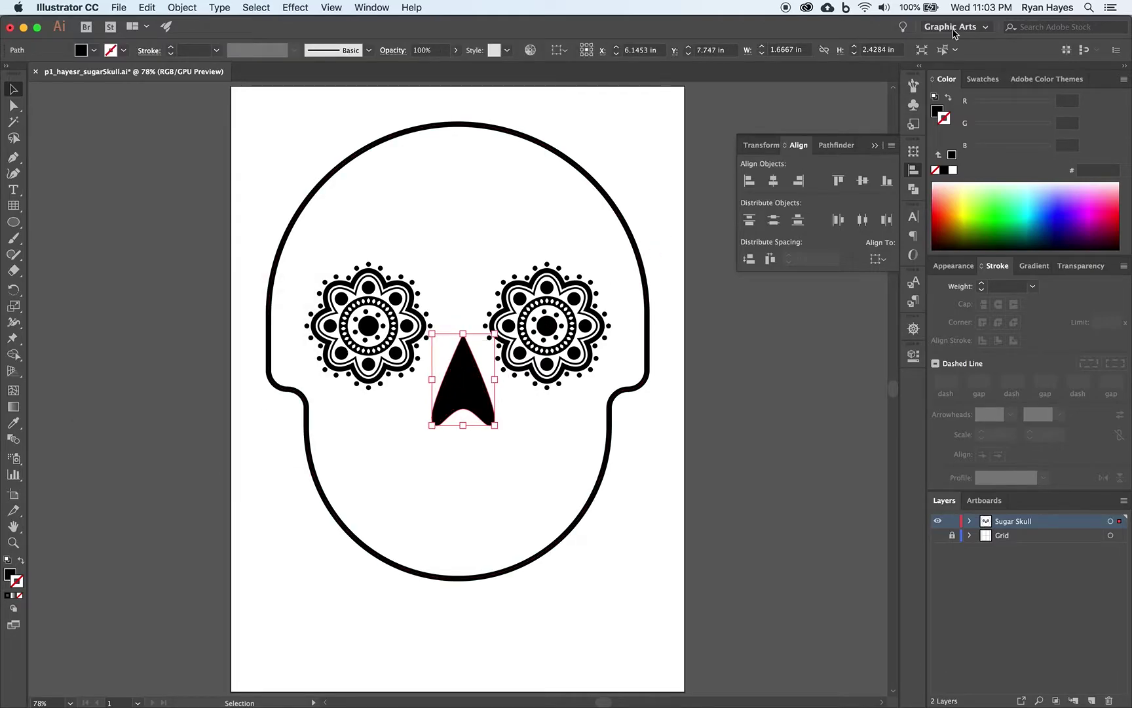
{"action": "left_click", "coordinate": [953, 171]}
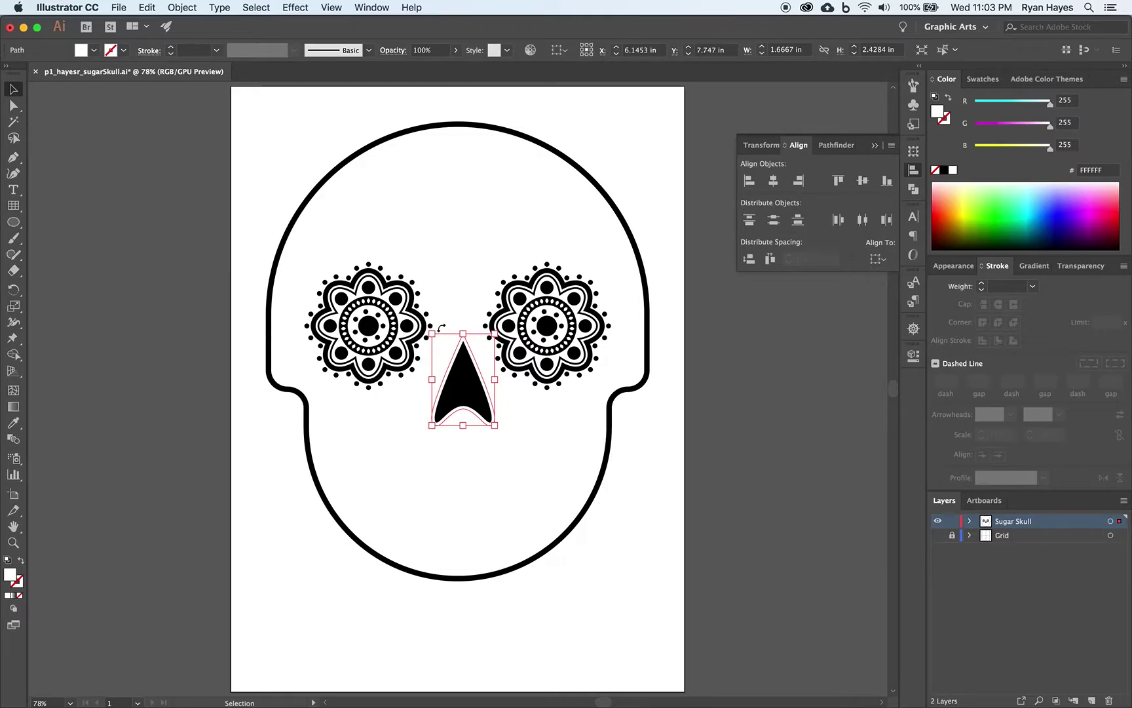
- Offset the white nose path outward by 0.0833 in and fill the resulting path black
{"action": "left_click", "coordinate": [182, 7]}
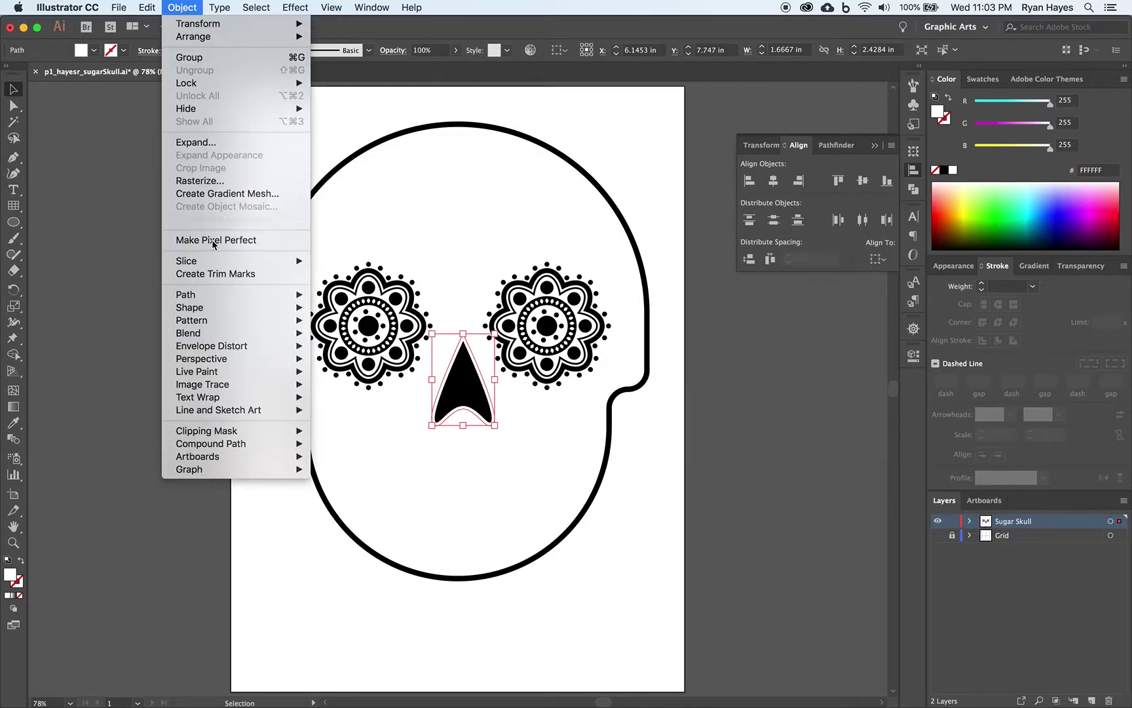
{"action": "mouse_move", "coordinate": [219, 300]}
{"action": "left_click", "coordinate": [359, 341]}
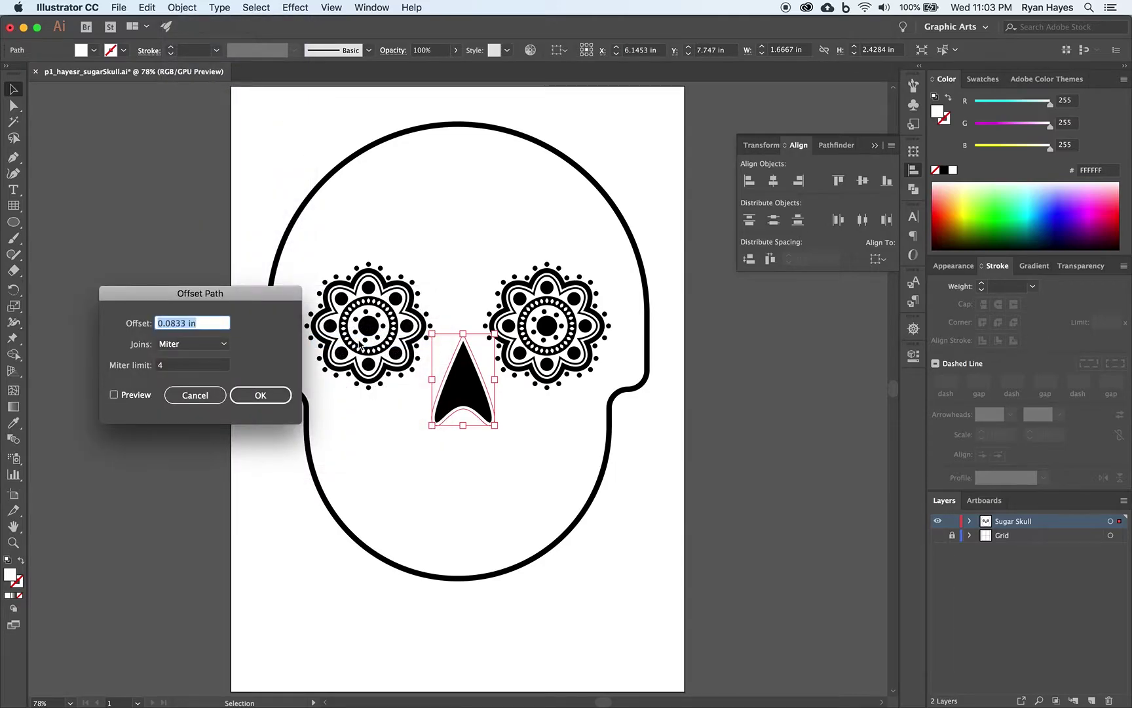
{"action": "left_click", "coordinate": [249, 396]}
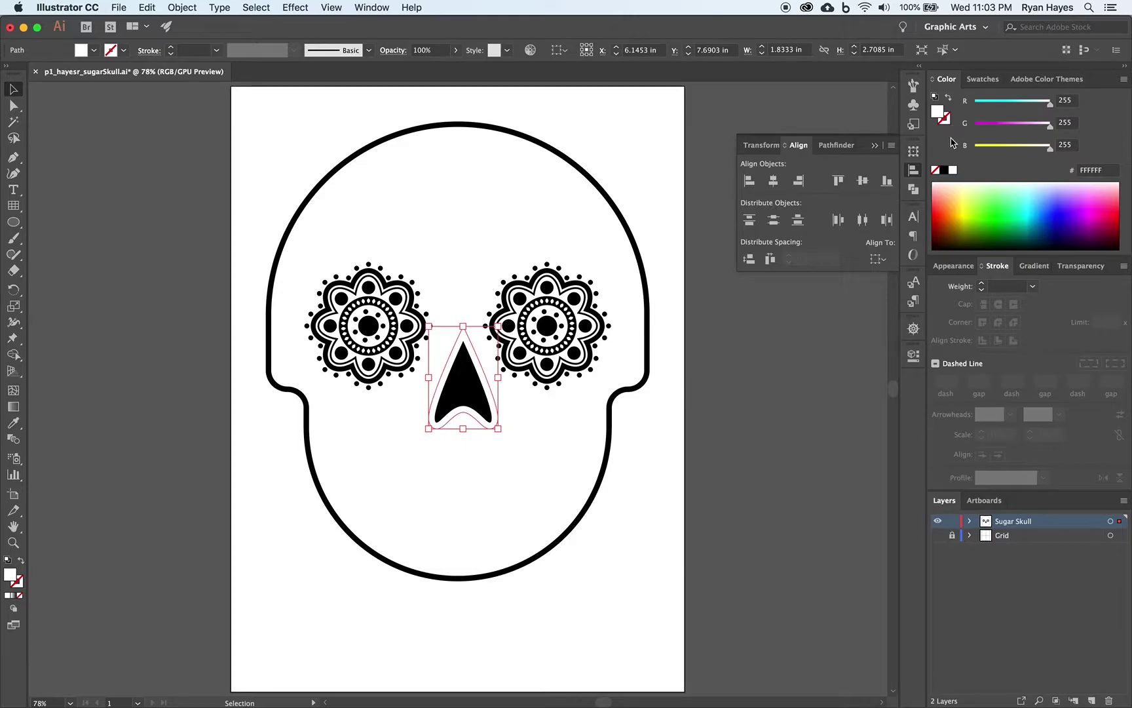
{"action": "left_click", "coordinate": [944, 171]}
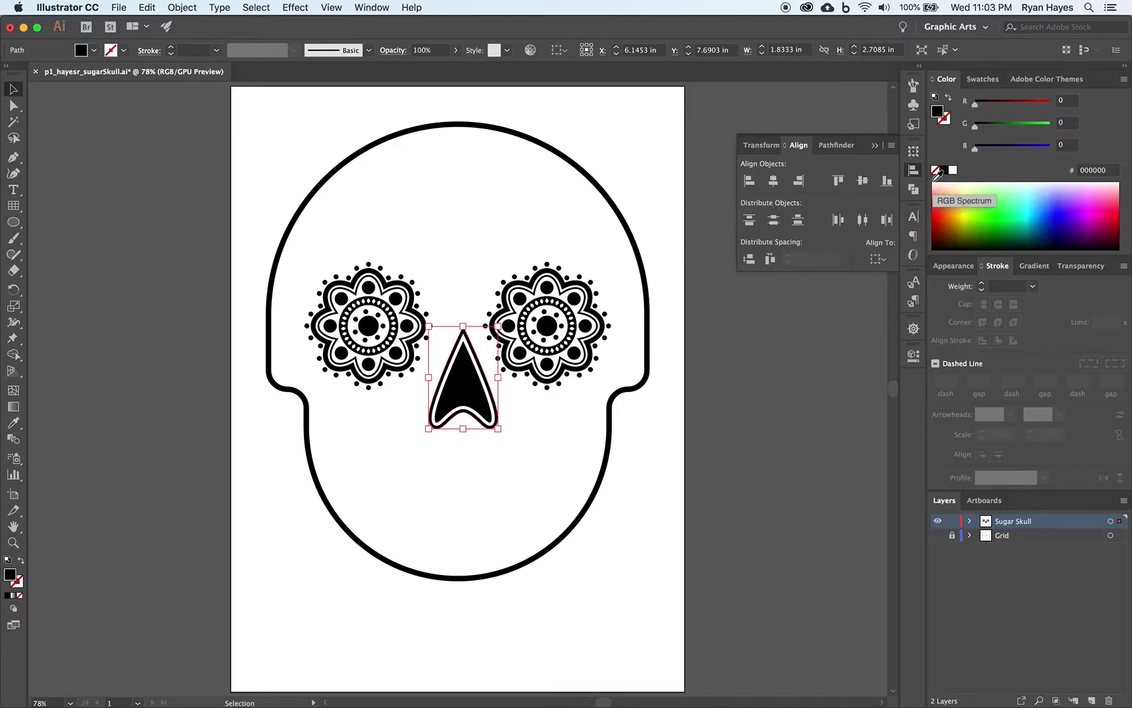
- Offset the outer black nose path outward by 9 pt
{"action": "left_click", "coordinate": [192, 7]}
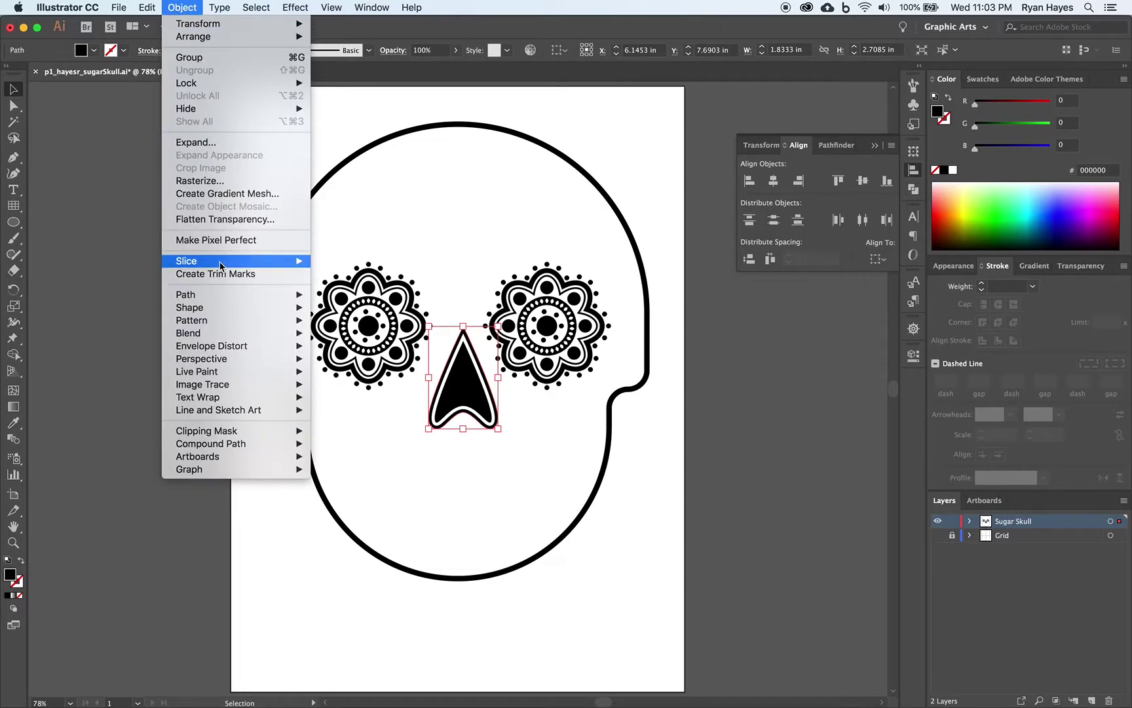
{"action": "mouse_move", "coordinate": [227, 294]}
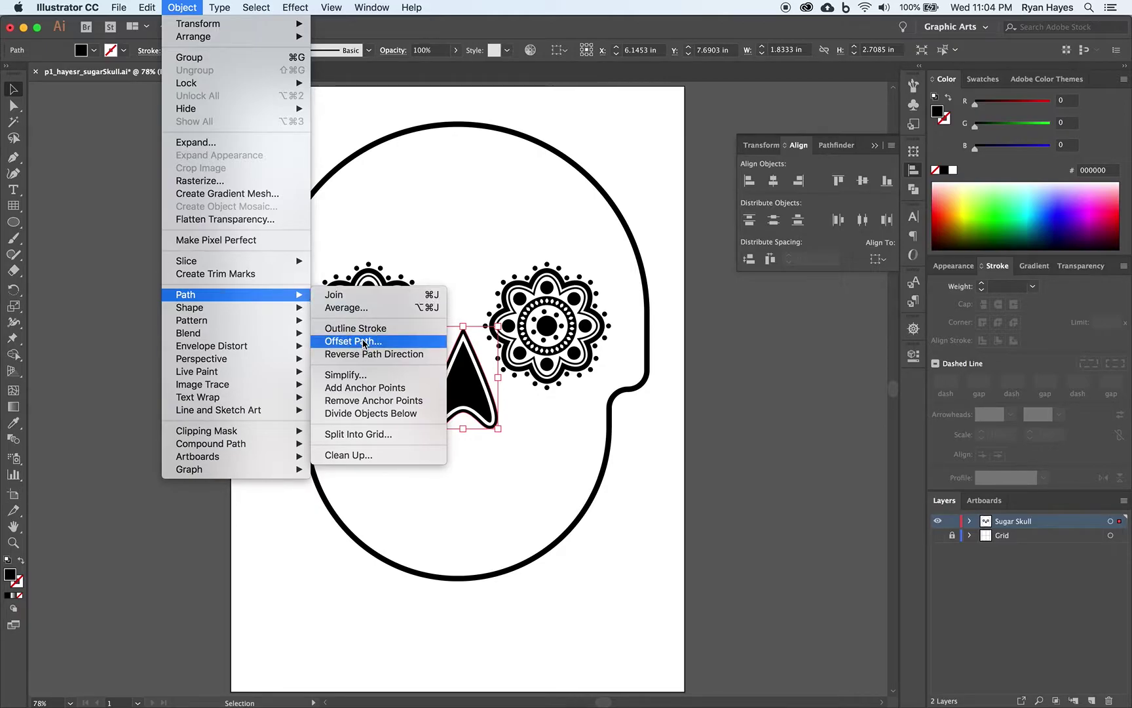
{"action": "left_click", "coordinate": [354, 341]}
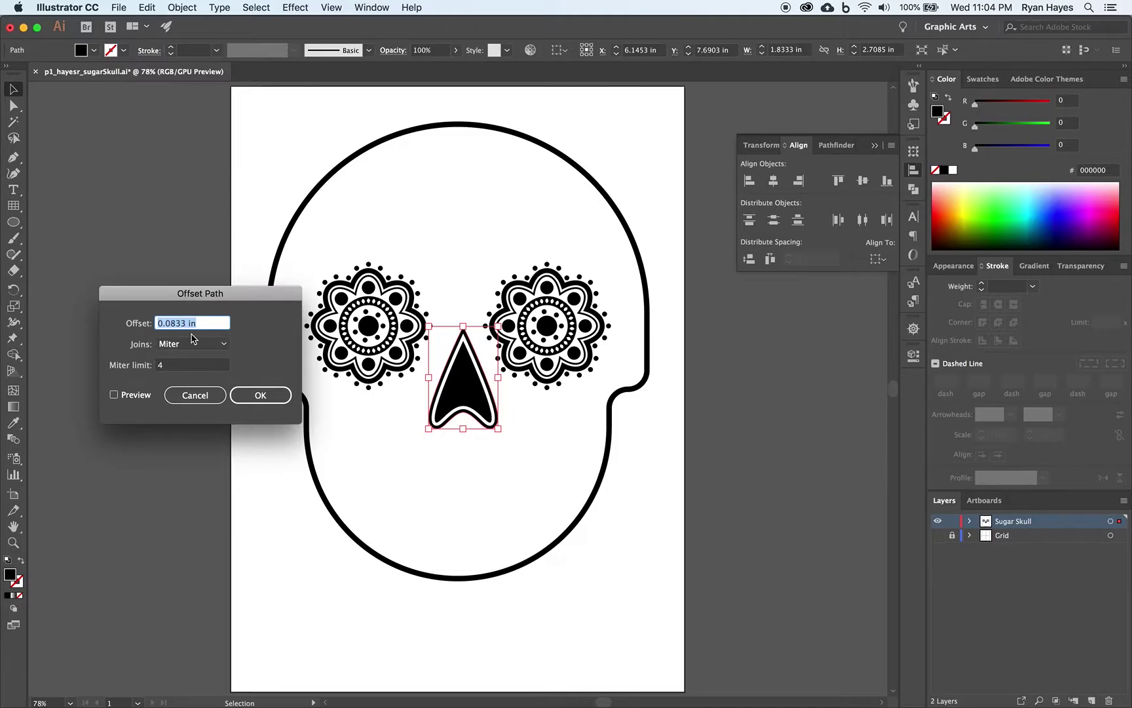
{"action": "type", "text": "9"}
{"action": "left_click", "coordinate": [250, 396]}
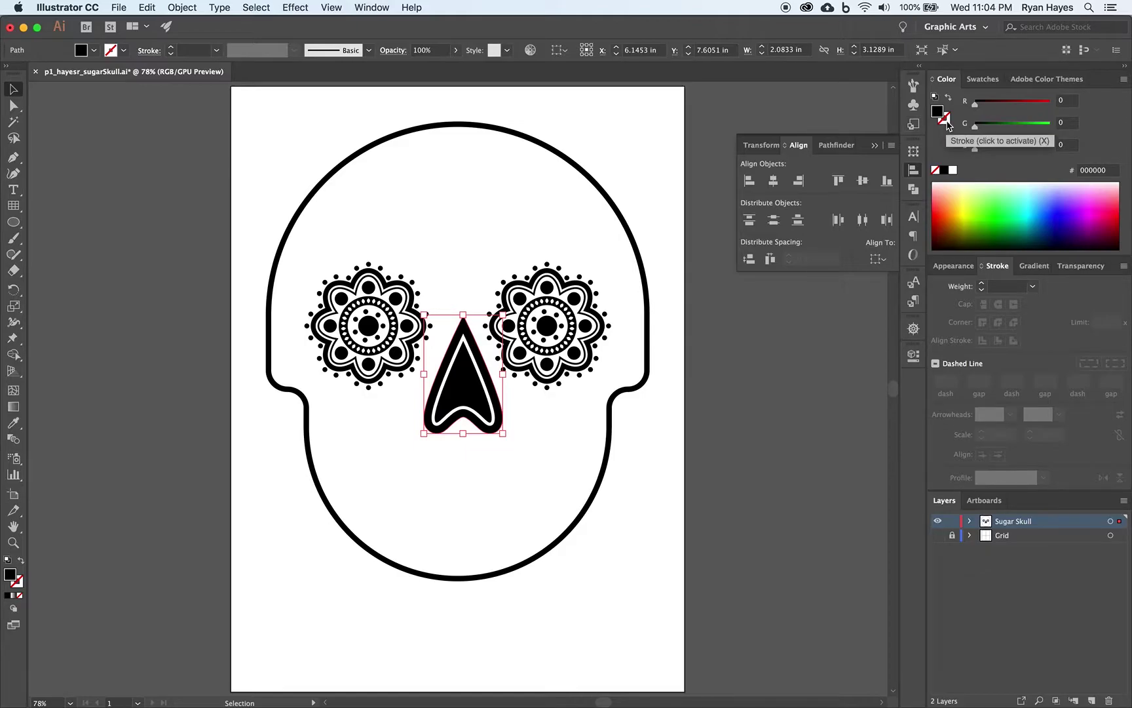
- Swap the outermost nose path's fill and stroke, leaving a black stroke without fill, and apply the left eye's outer dotted stroke with the Eyedropper
{"action": "left_click", "coordinate": [946, 121]}
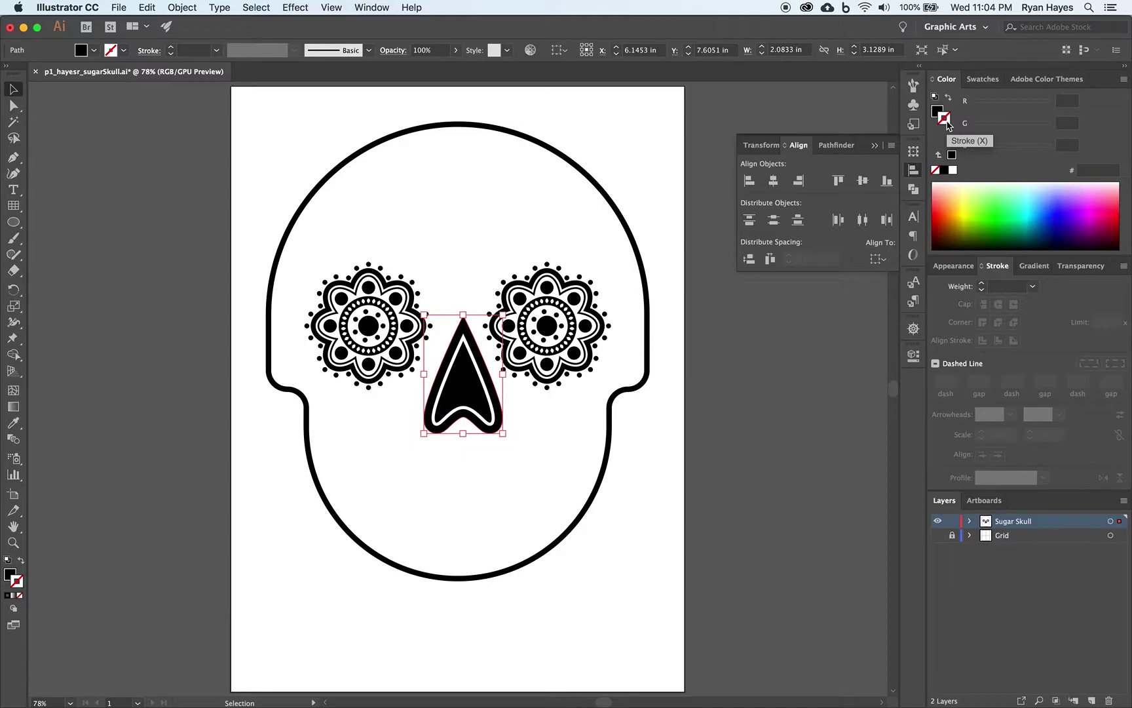
{"action": "key", "text": "shift+x"}
{"action": "key", "text": "shift+x"}
{"action": "key", "text": "shift+x"}
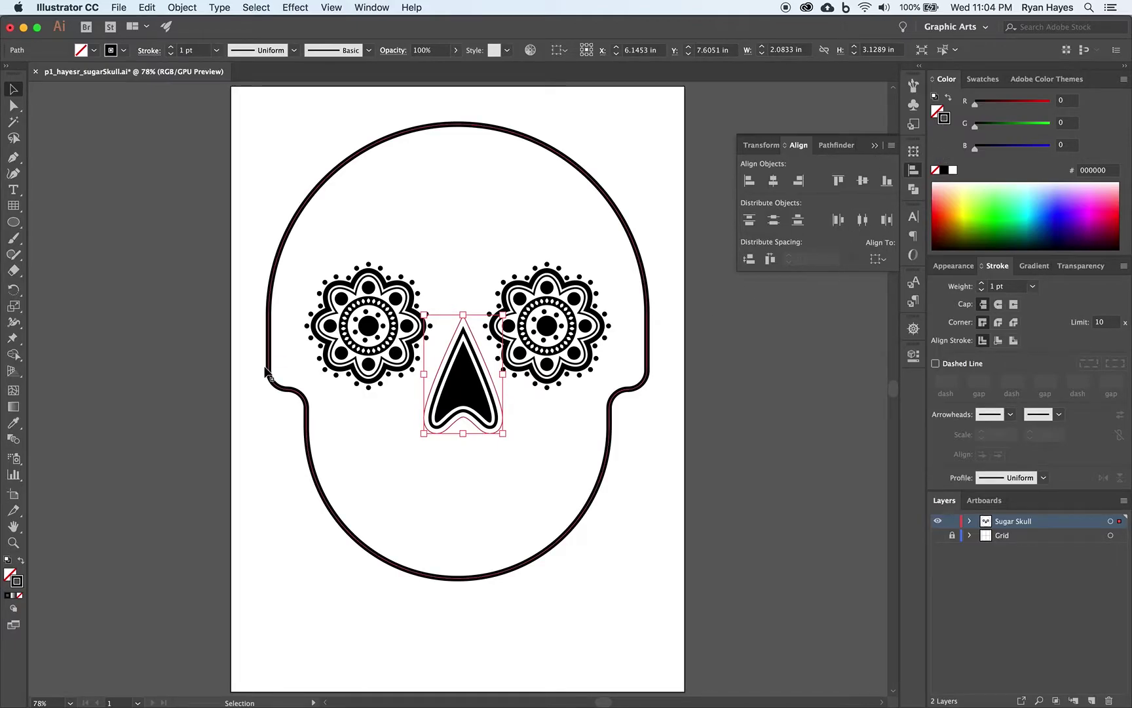
{"action": "left_click", "coordinate": [14, 422]}
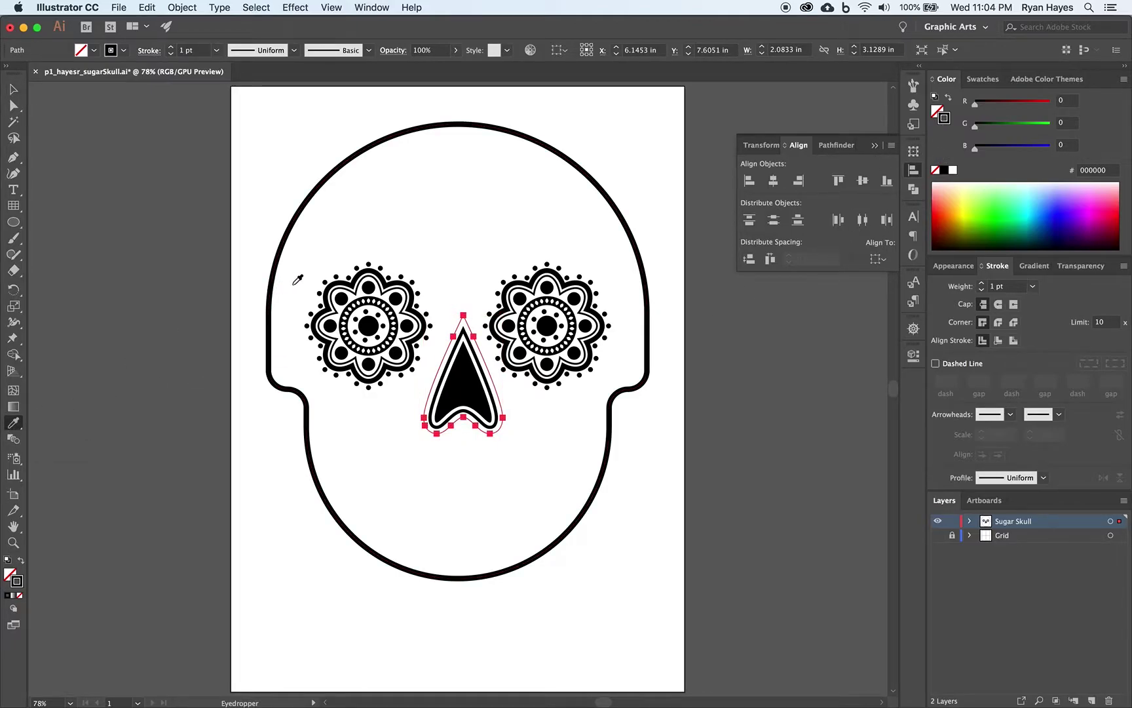
{"action": "left_click", "coordinate": [325, 280]}
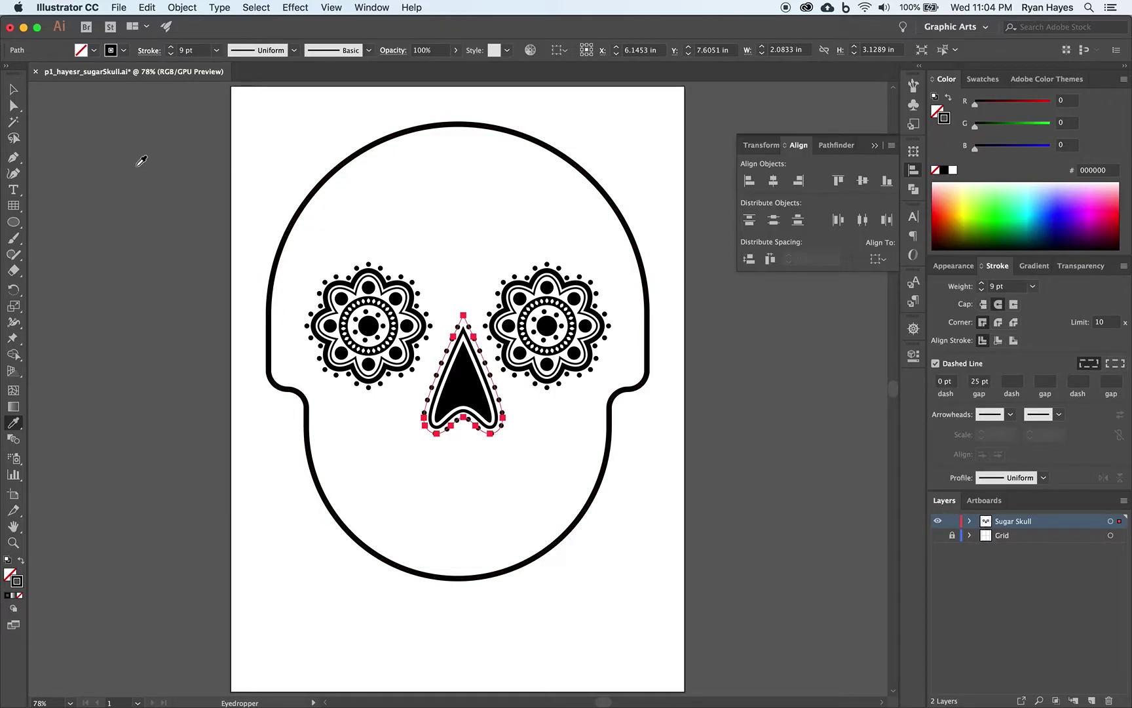
- Select all the nose paths, including the dotted border, and group them
{"action": "left_click", "coordinate": [13, 89]}
{"action": "left_click_drag", "start_coordinate": [463, 482], "coordinate": [458, 363]}
{"action": "left_click_drag", "start_coordinate": [468, 295], "coordinate": [468, 294]}
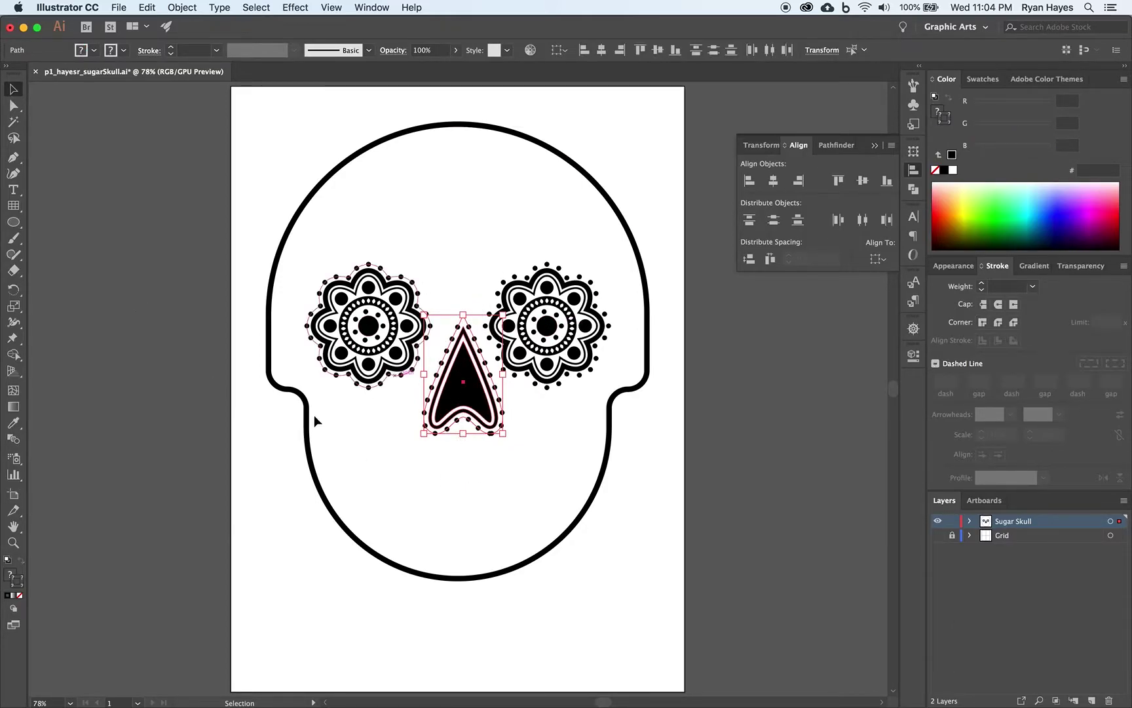
{"action": "key", "text": "a"}
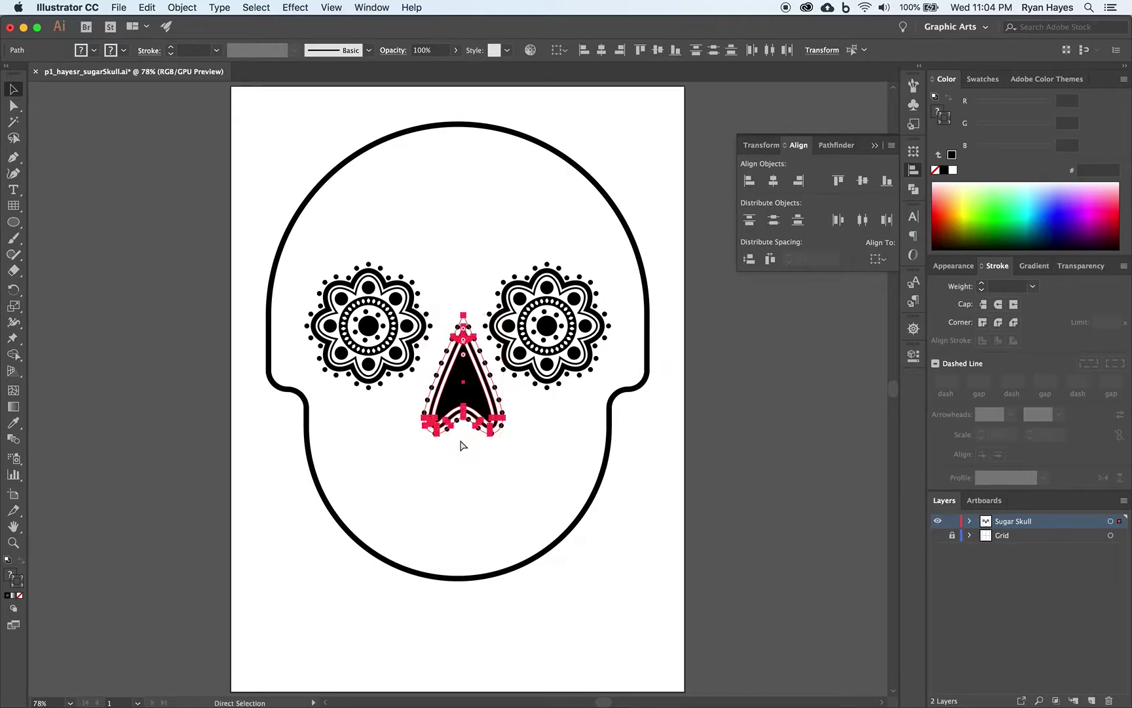
{"action": "key", "text": "v"}
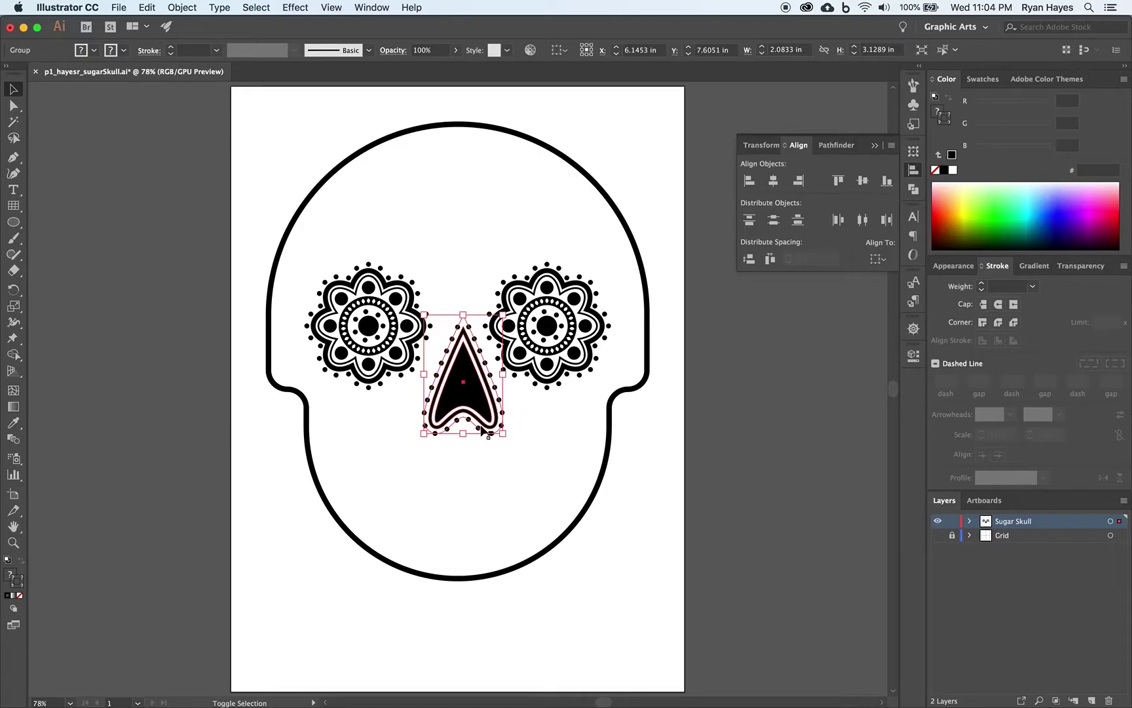
- Center the nose group horizontally on the skull outline, using the outline as the key object for alignment
{"action": "left_click", "coordinate": [324, 498], "text": "shift"}
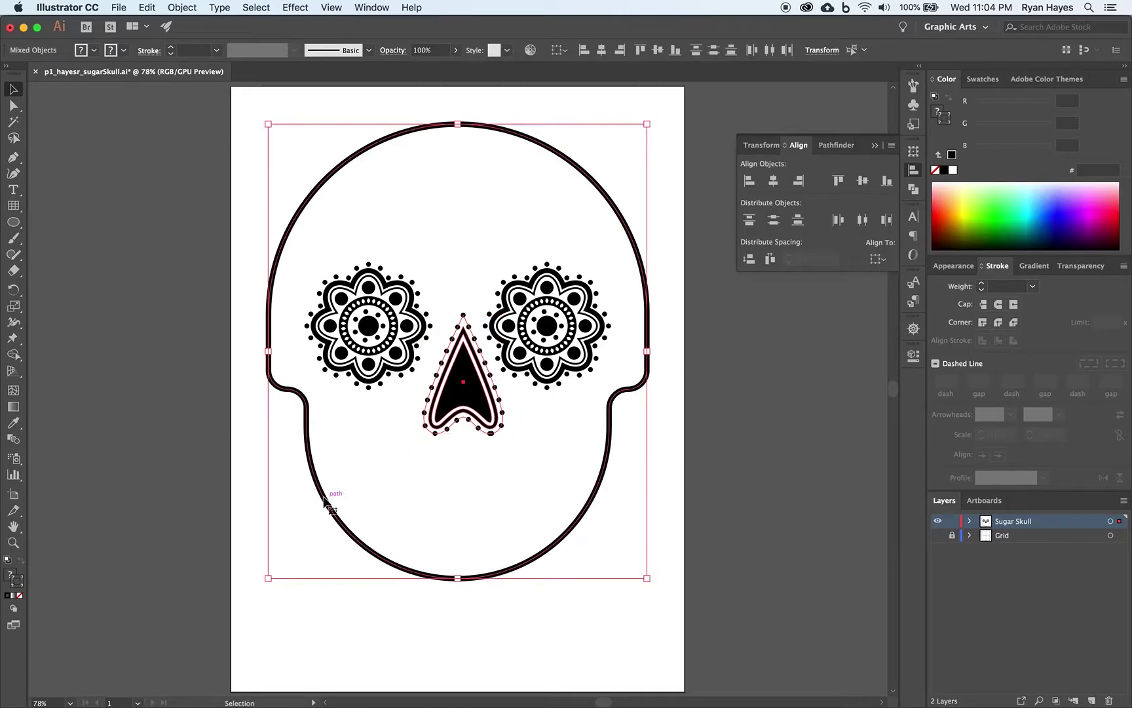
{"action": "left_click", "coordinate": [881, 260]}
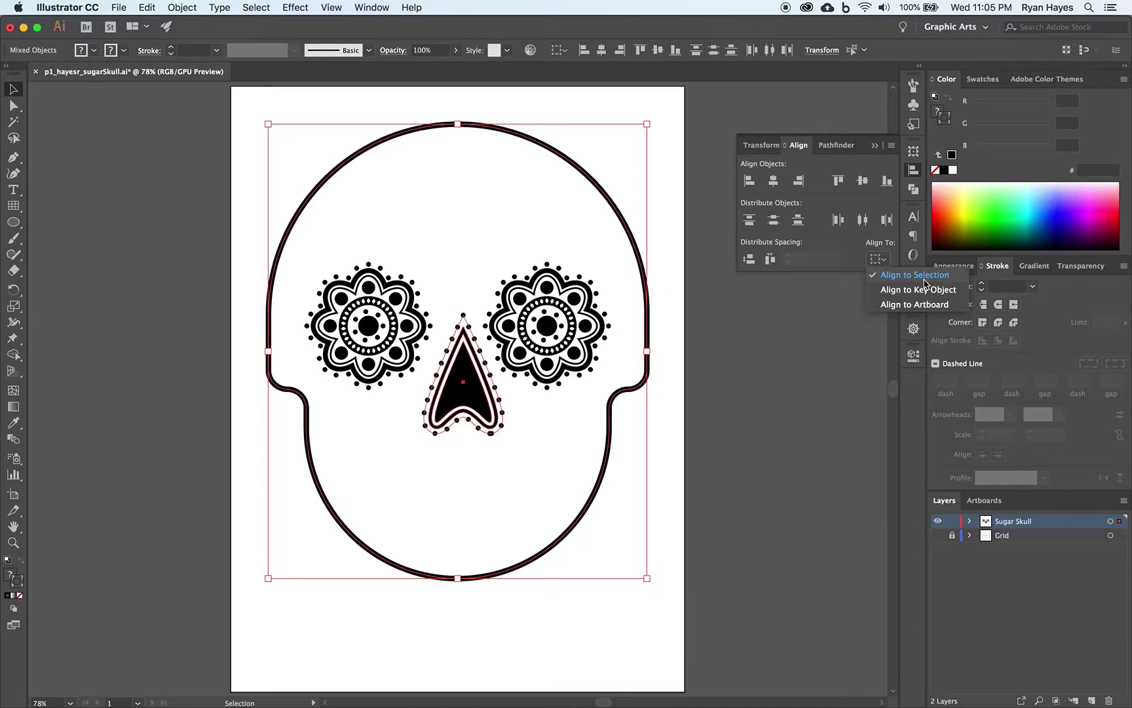
{"action": "left_click", "coordinate": [775, 189]}
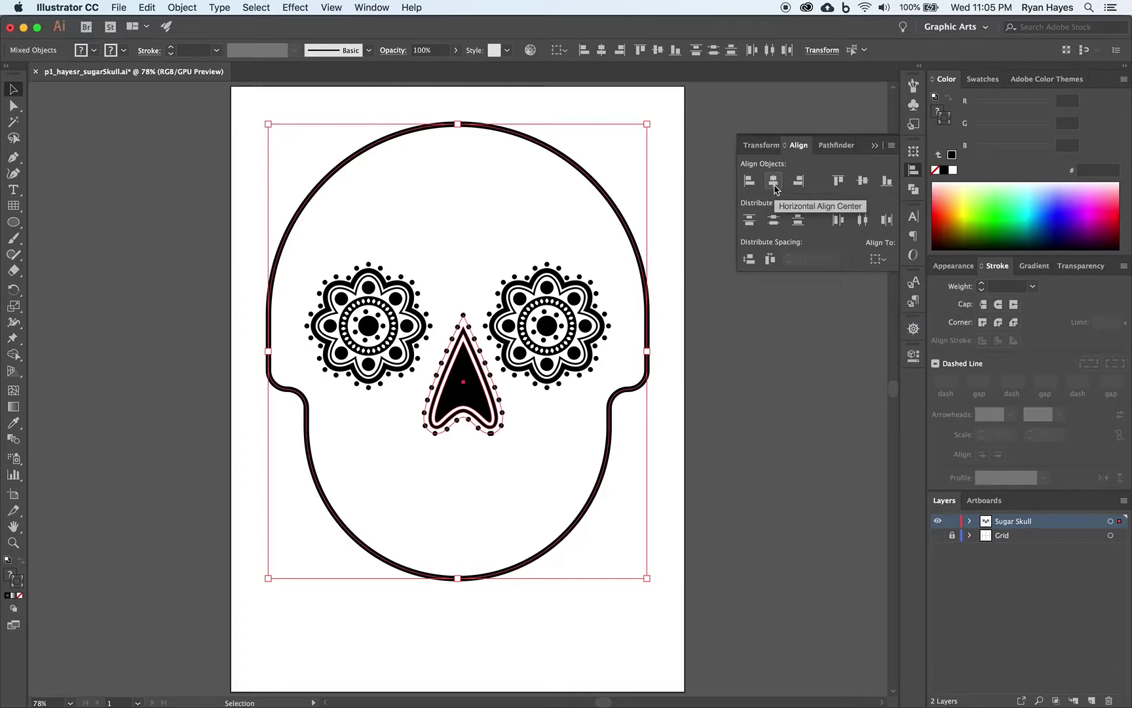
{"action": "left_click", "coordinate": [877, 258]}
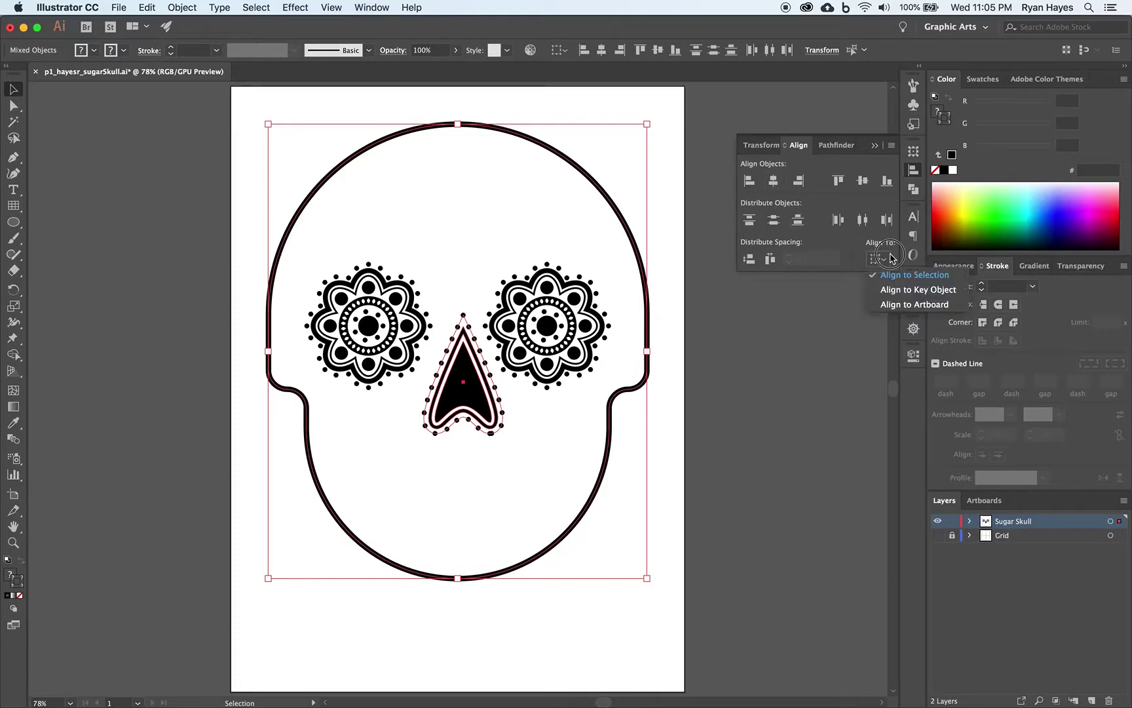
{"action": "left_click", "coordinate": [917, 290]}
{"action": "left_click", "coordinate": [634, 247]}
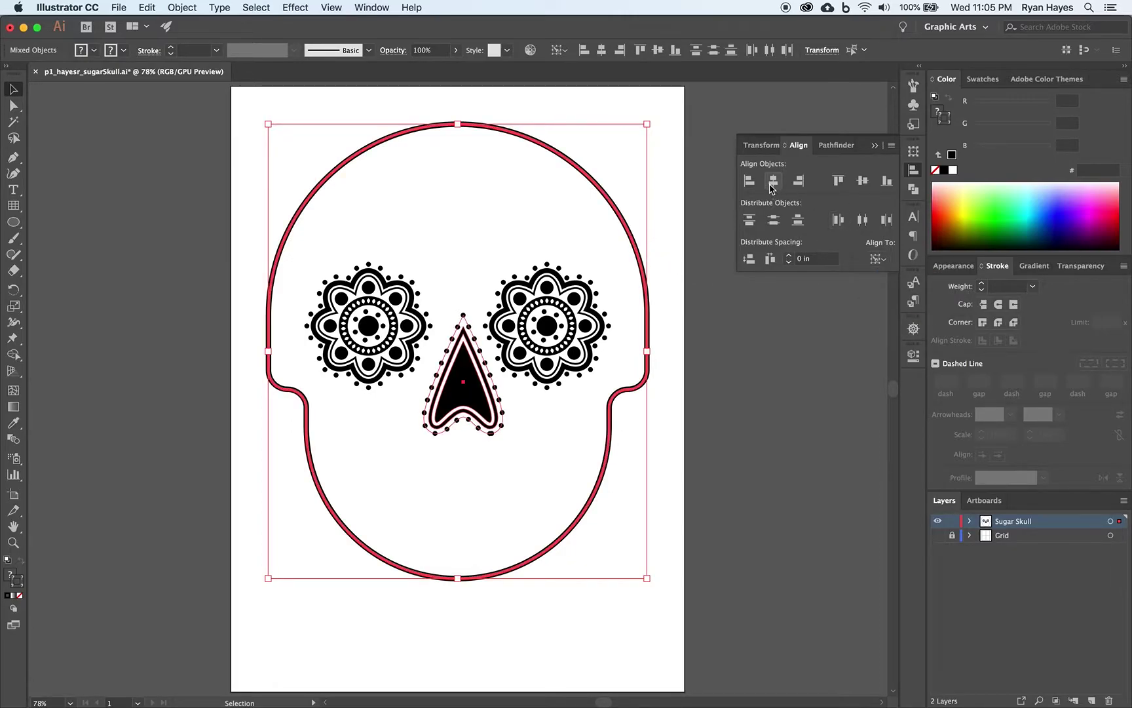
{"action": "left_click", "coordinate": [774, 182]}
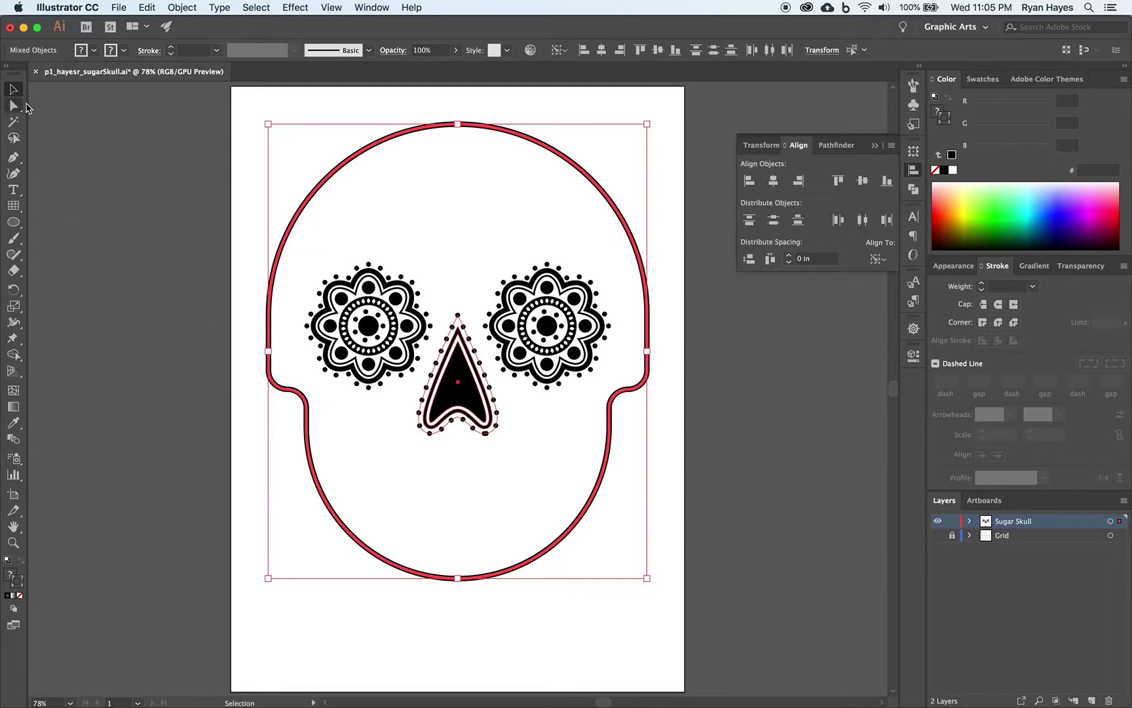
{"action": "left_click", "coordinate": [129, 198]}
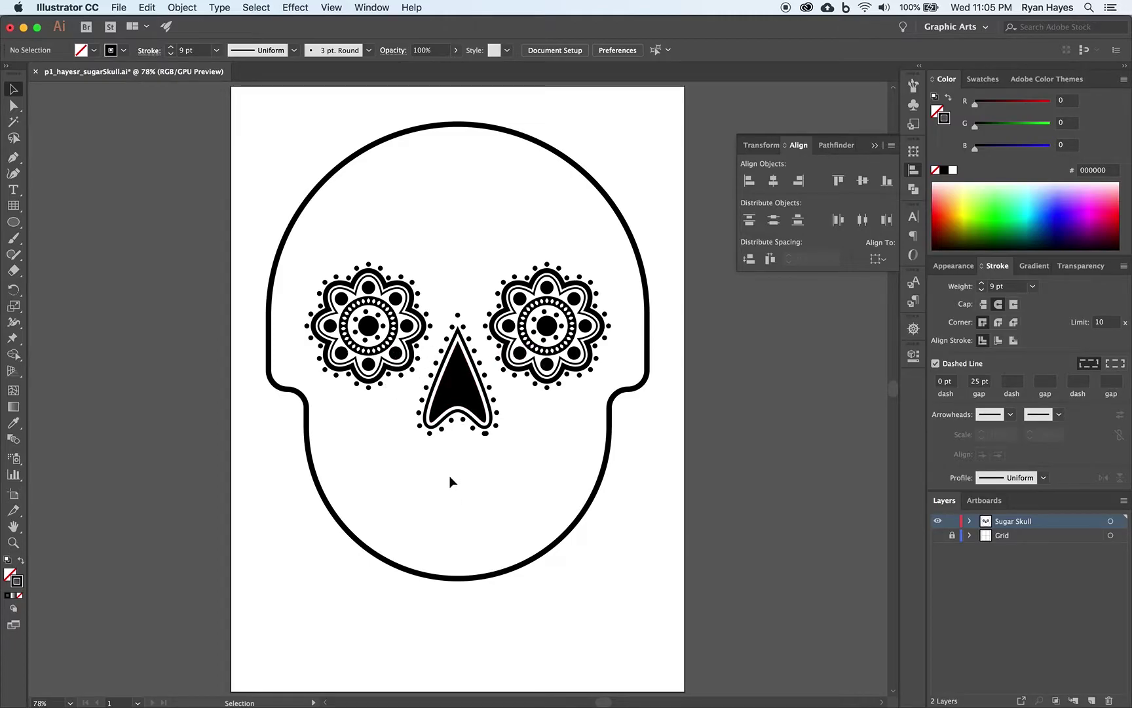
- Move the nose group straight down to a Y position of 8.0217 in
{"action": "left_click", "coordinate": [457, 409]}
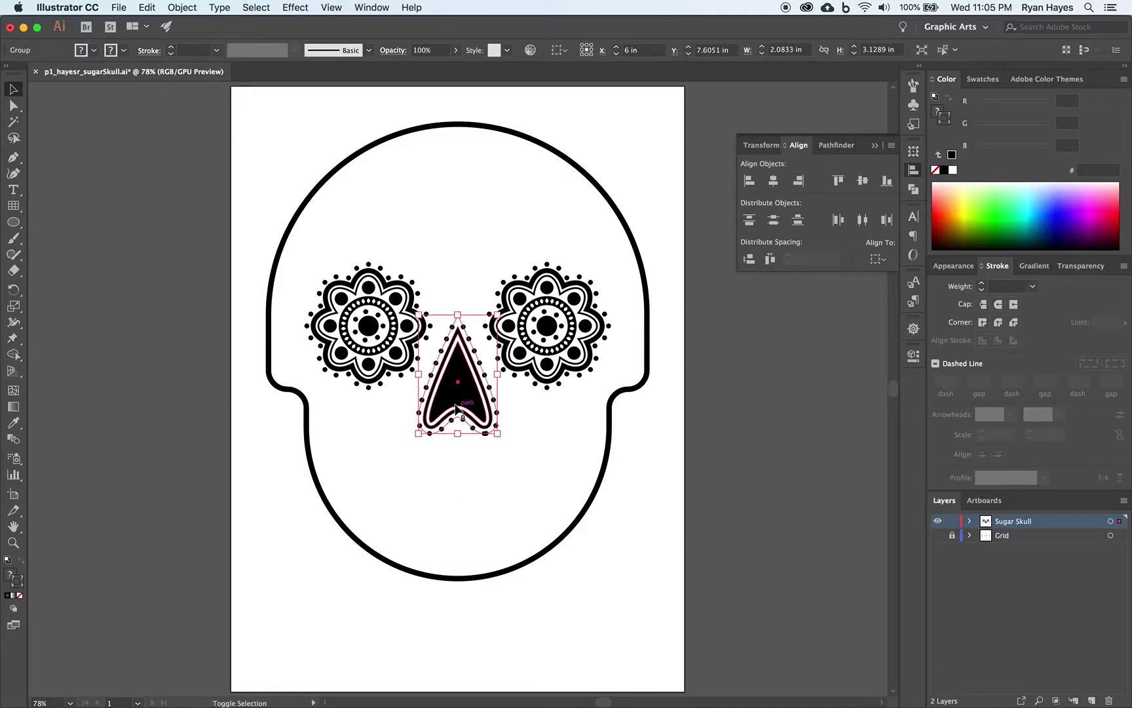
{"action": "key", "text": "shift+Down"}
{"action": "key", "text": "shift+Down"}
{"action": "key", "text": "shift+Down"}
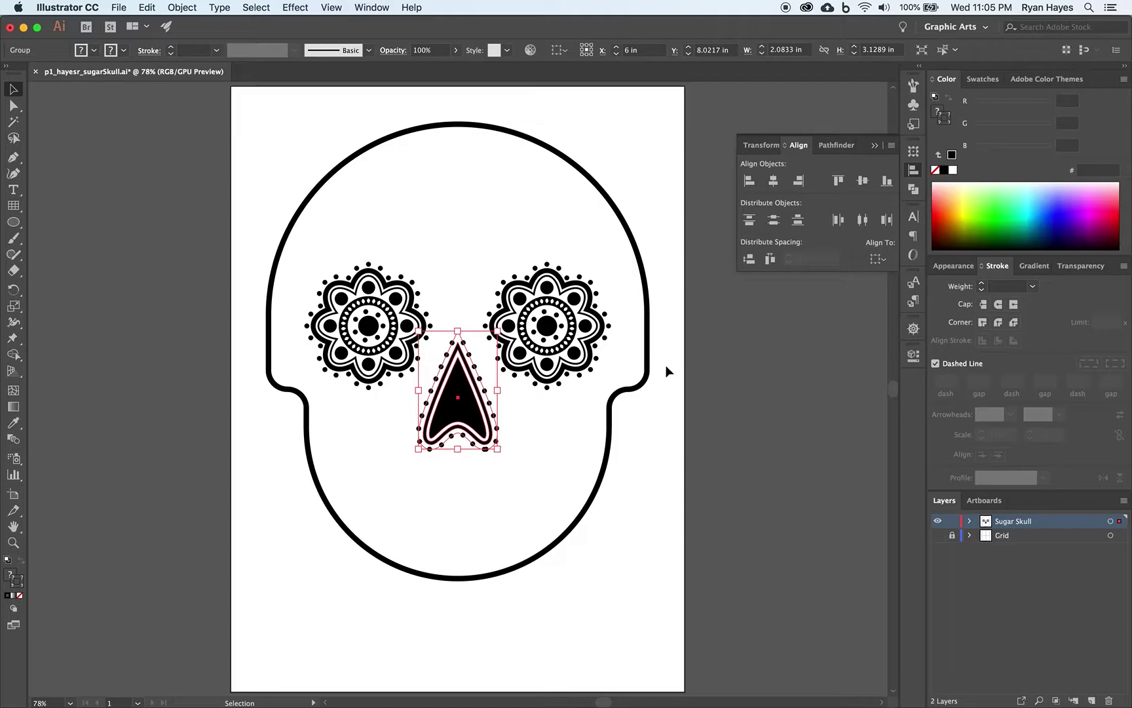
- Ungroup the nose into its separate paths and clear the selection
{"action": "left_click", "coordinate": [15, 106]}
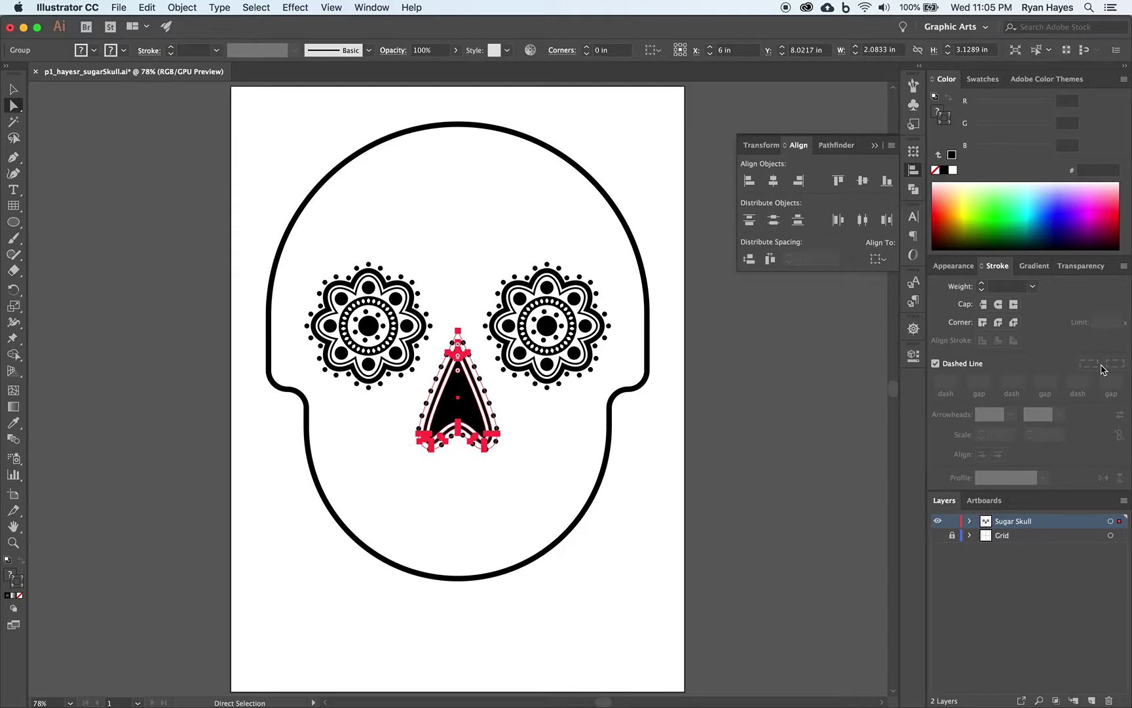
{"action": "left_click", "coordinate": [14, 89]}
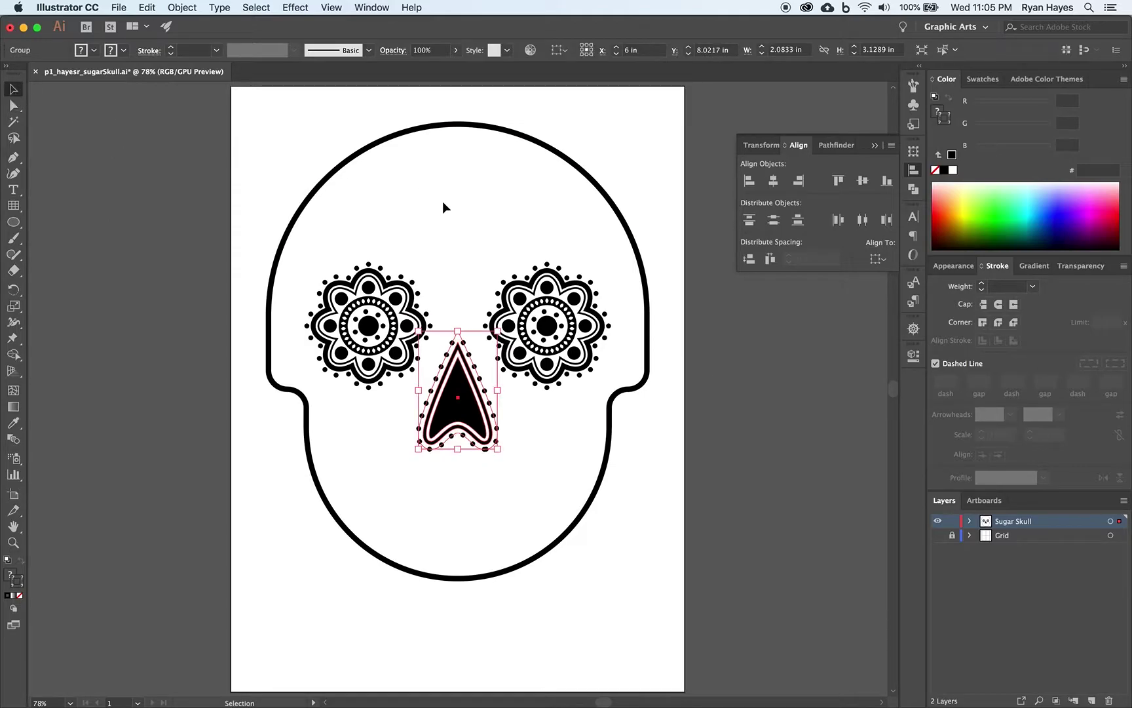
{"action": "left_click", "coordinate": [549, 432]}
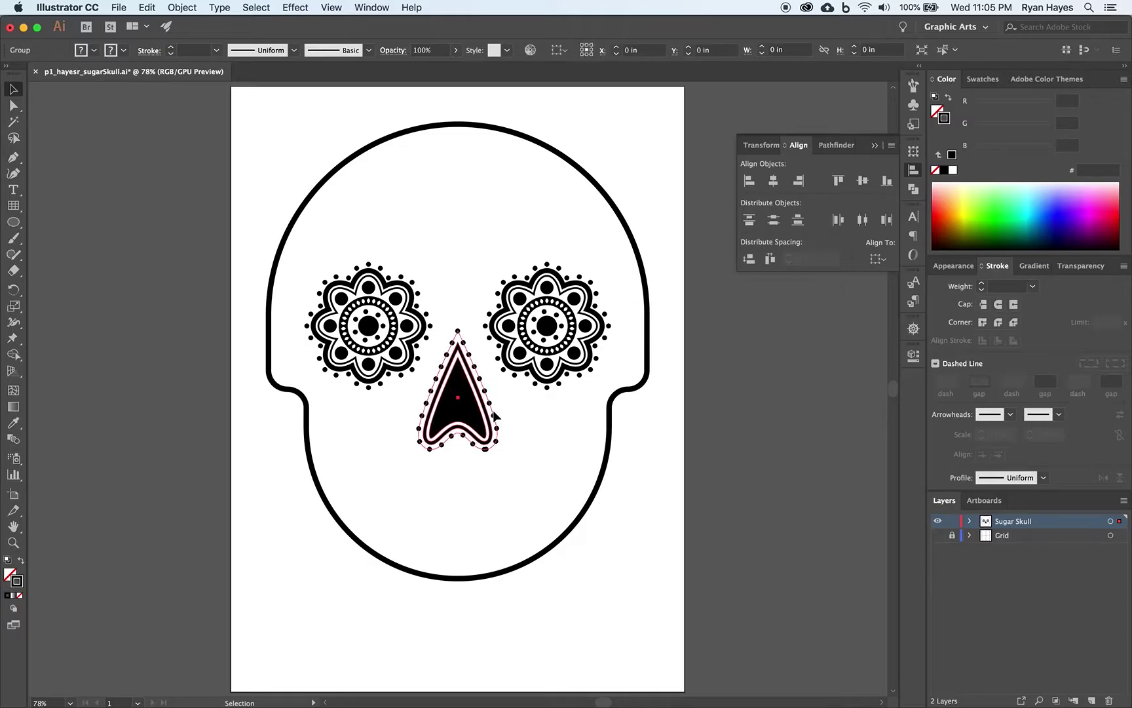
{"action": "left_click", "coordinate": [494, 416]}
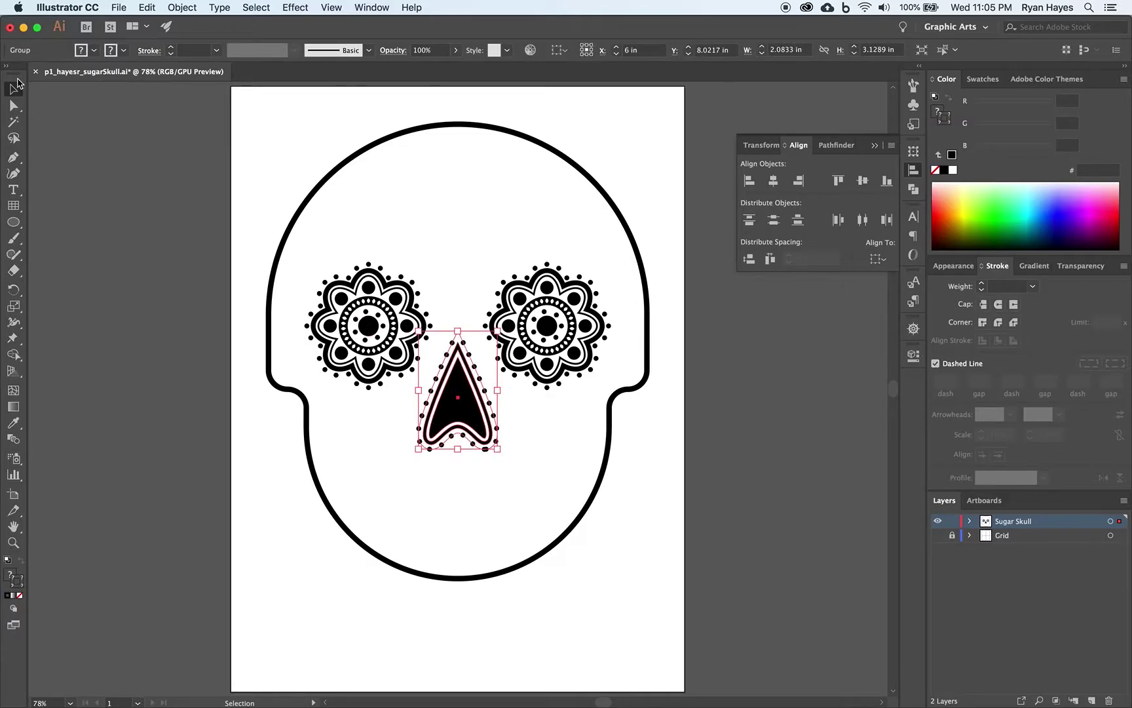
{"action": "left_click", "coordinate": [180, 7]}
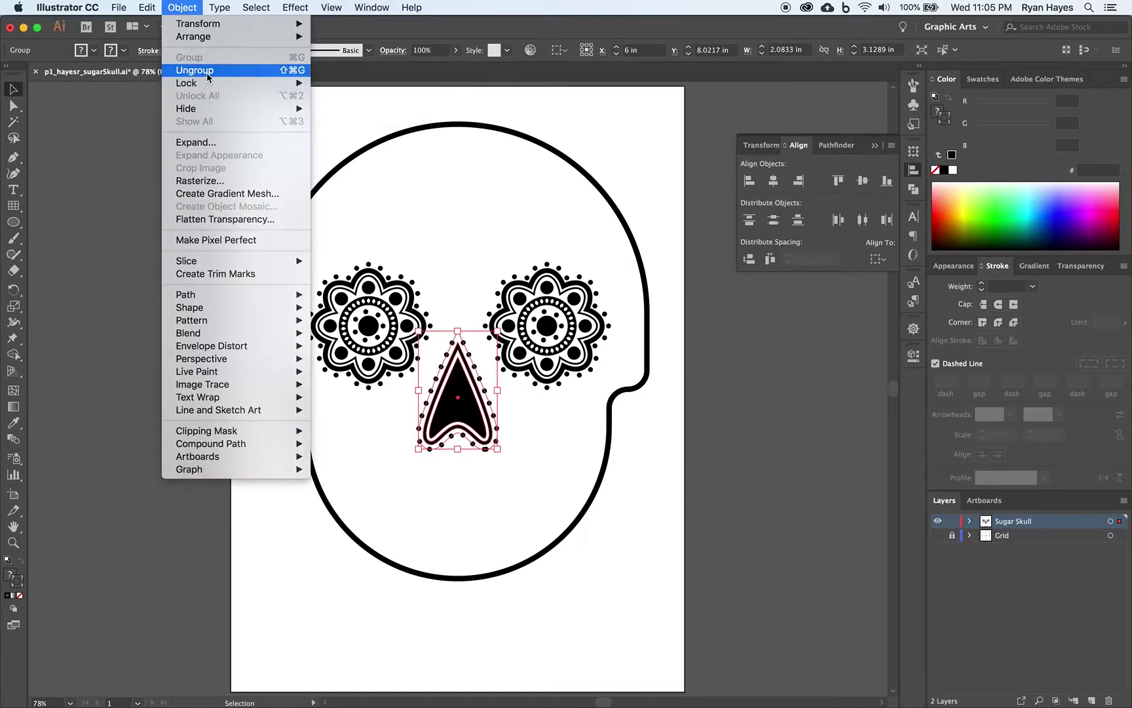
{"action": "left_click", "coordinate": [209, 70]}
{"action": "left_click", "coordinate": [551, 485]}
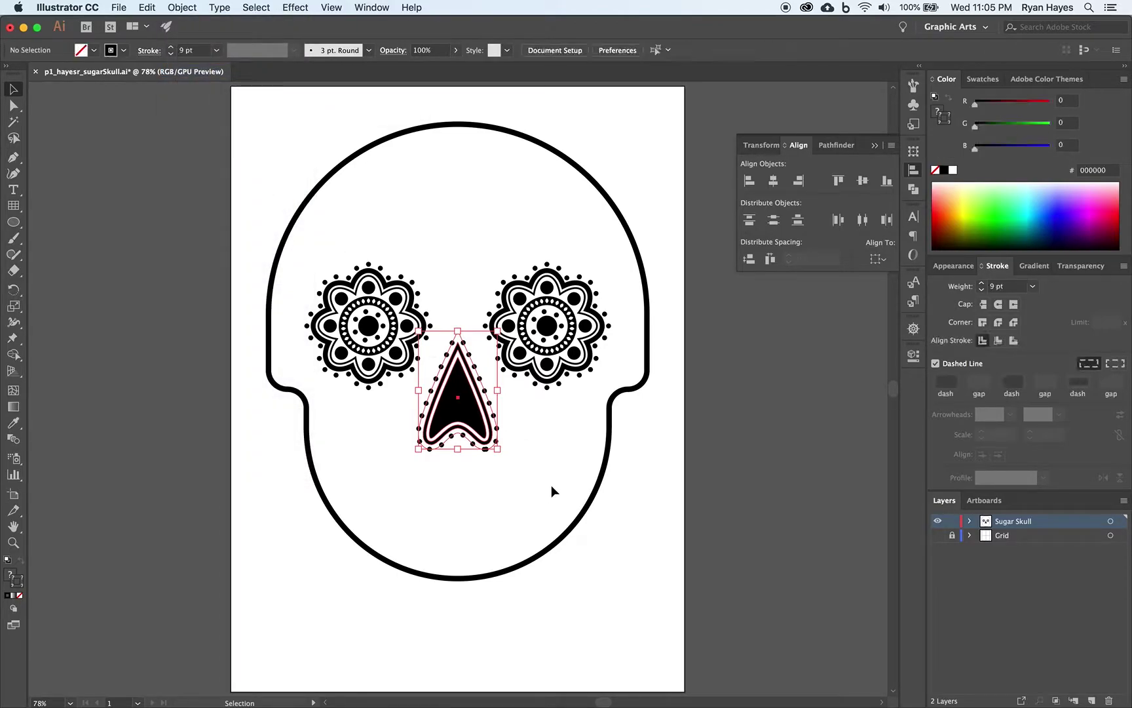
- Target the nose's dotted path within the Sugar Skull layer and align its dashes to corners and path ends, adjusting lengths to fit
{"action": "left_click", "coordinate": [499, 427]}
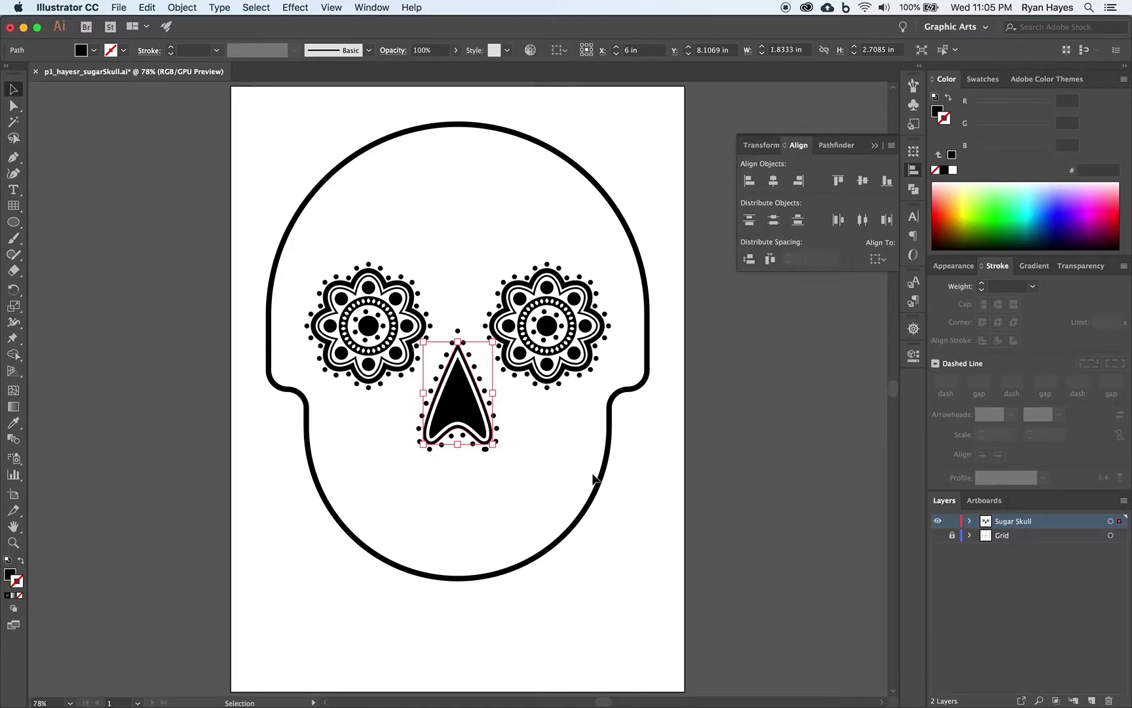
{"action": "left_click", "coordinate": [969, 522]}
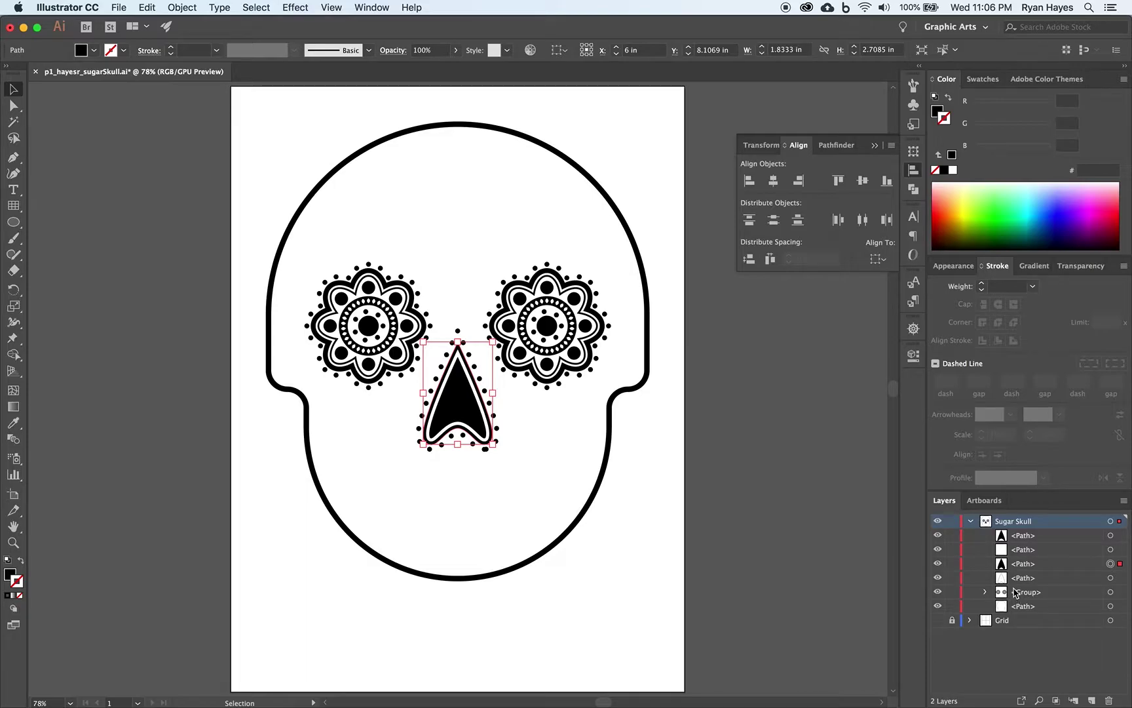
{"action": "left_click", "coordinate": [1110, 579]}
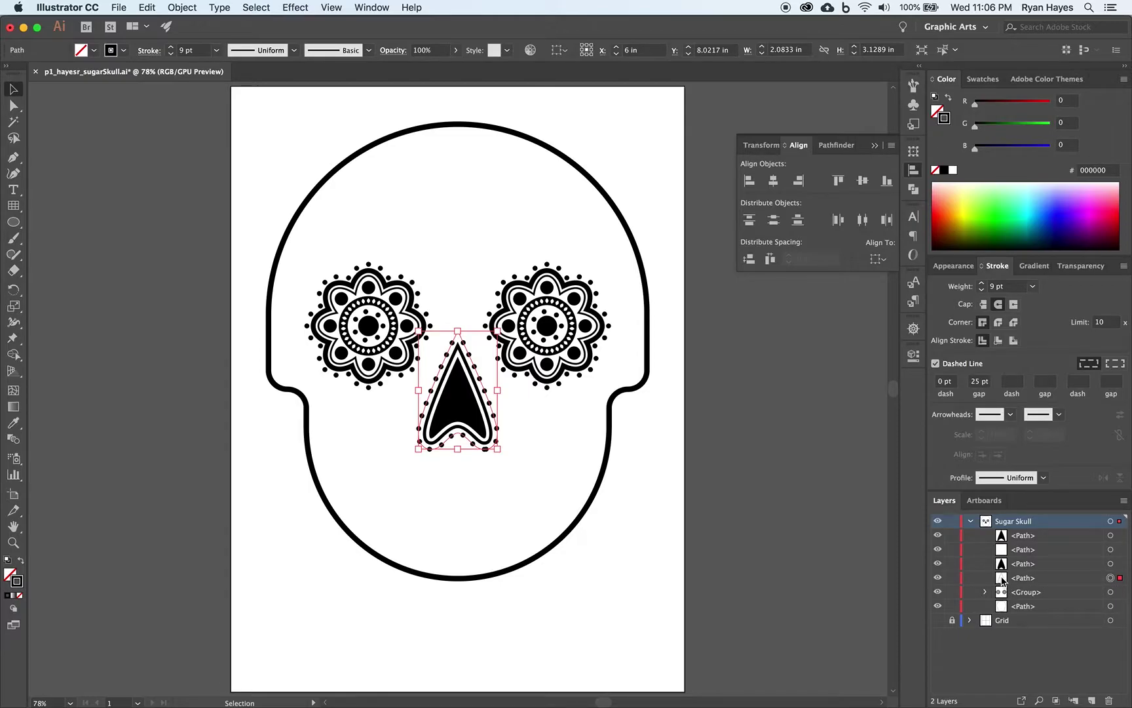
{"action": "left_click", "coordinate": [1115, 365]}
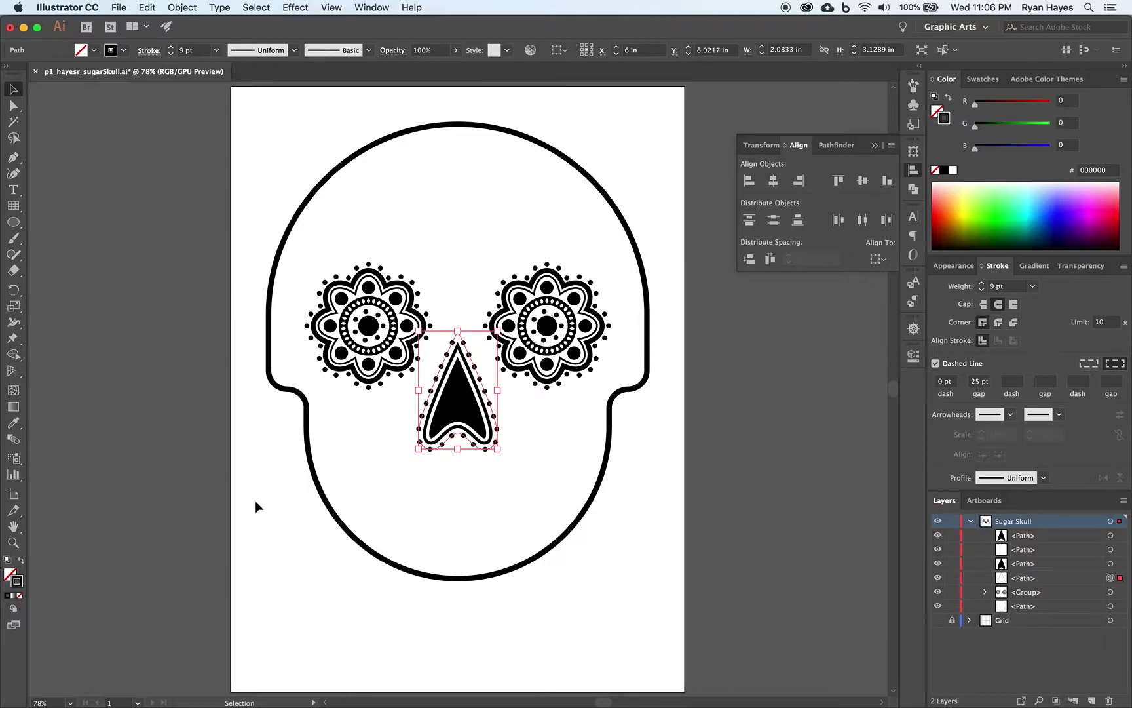
- Save the sugar skull document
{"action": "key", "text": "a"}
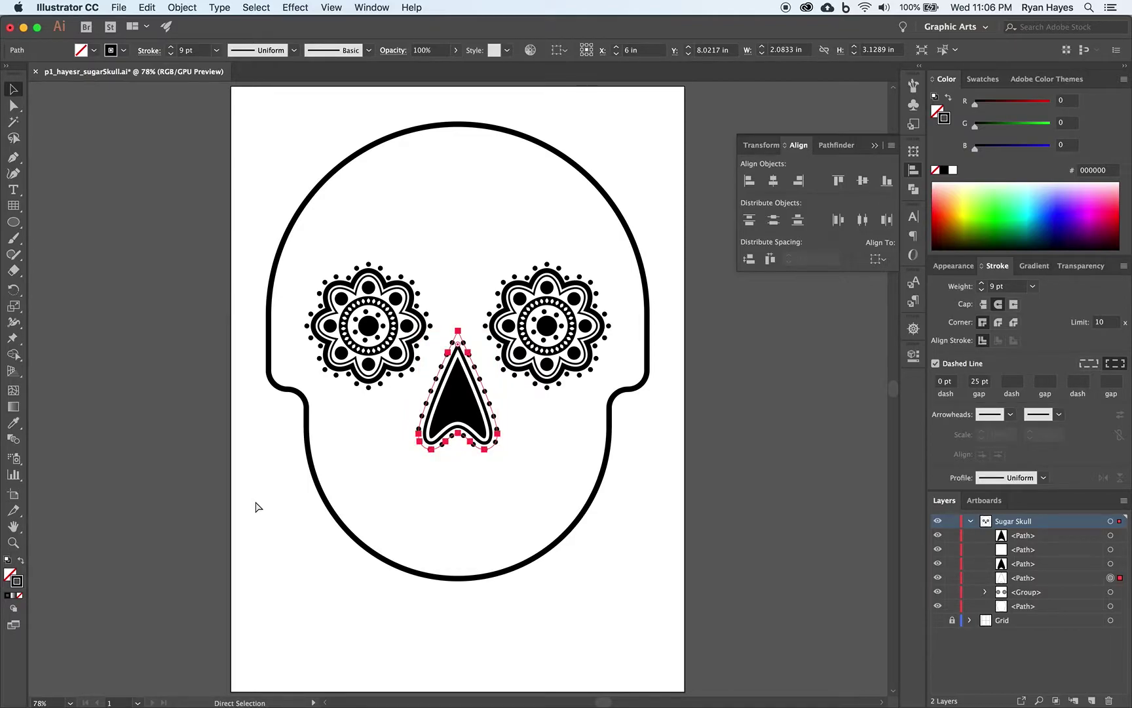
{"action": "key", "text": "v"}
{"action": "key", "text": "super+s"}
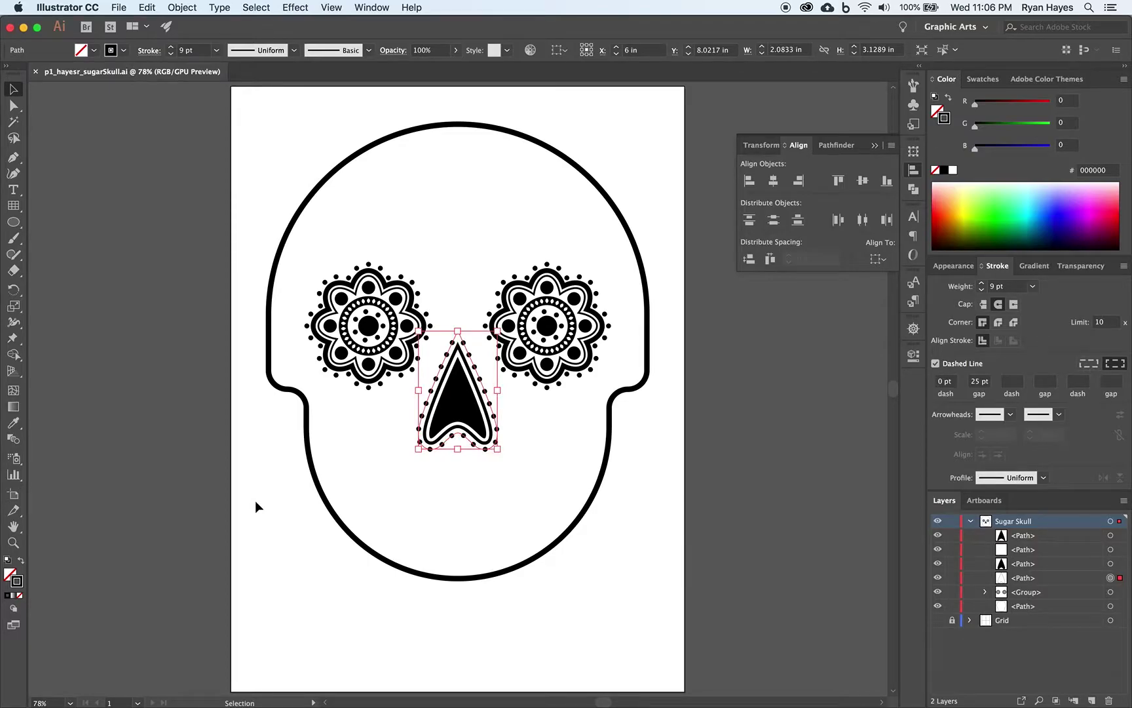